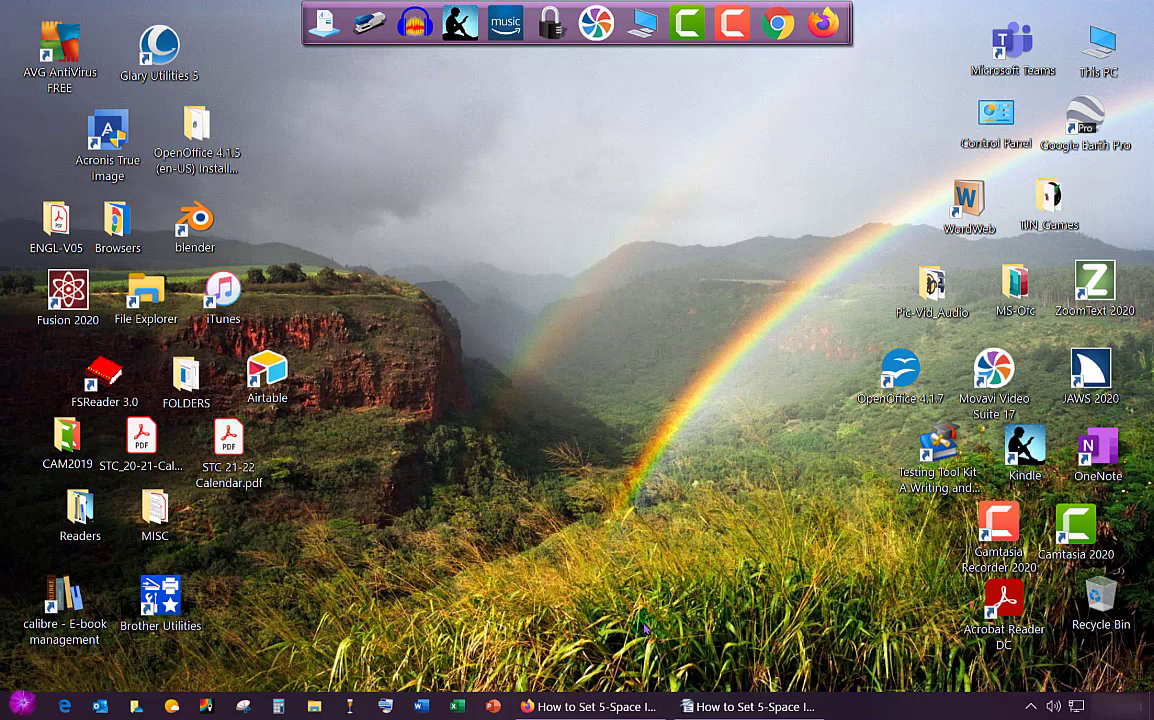
Step: Return to the browser's blank 'How to Set 5-Space Indentations in Google Documents' doc, cursor in the page
left_click(576, 710)
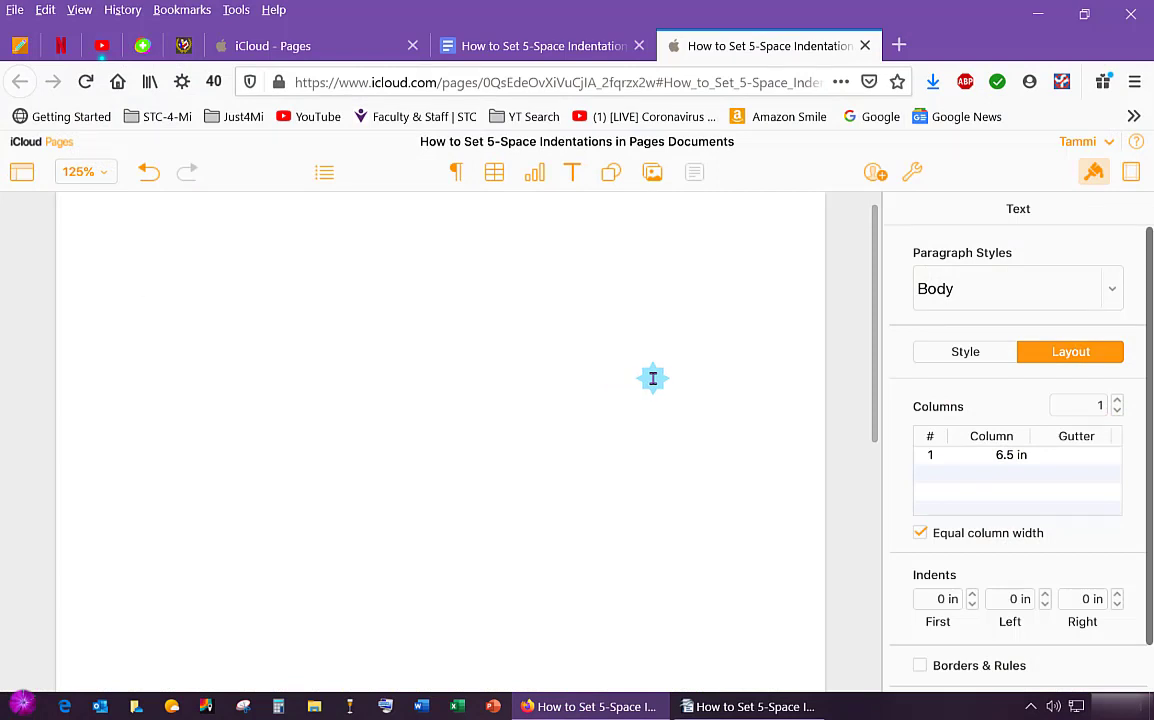
left_click(535, 48)
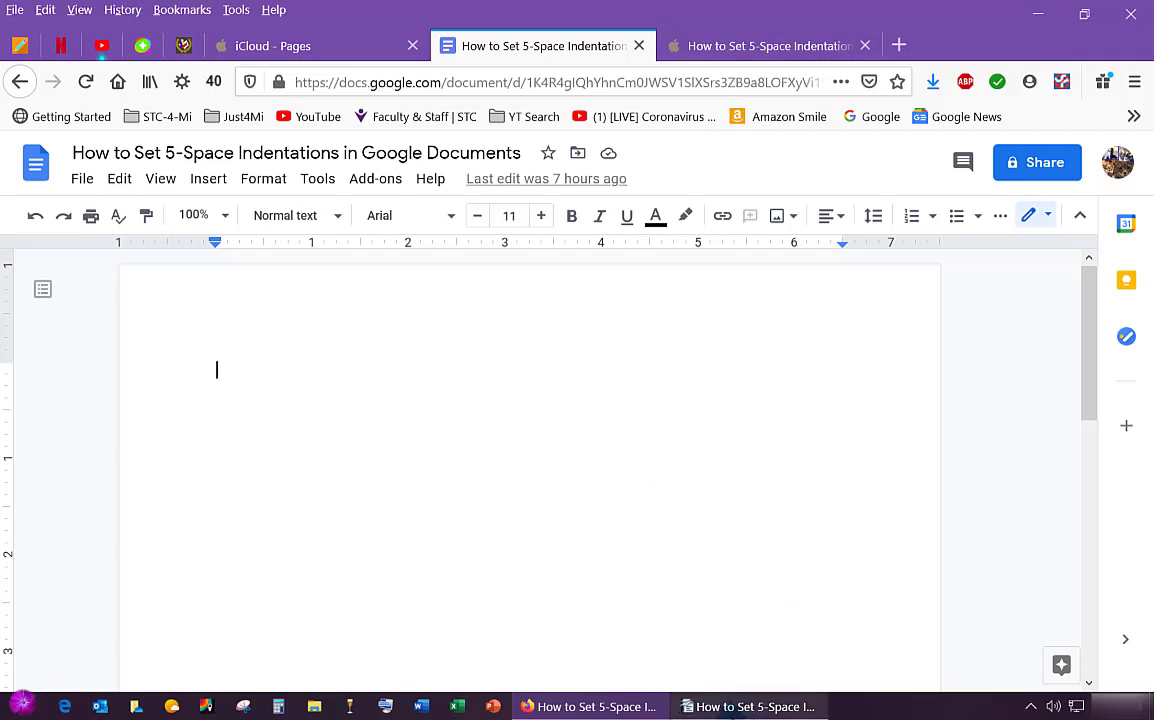
mouse_move(718, 713)
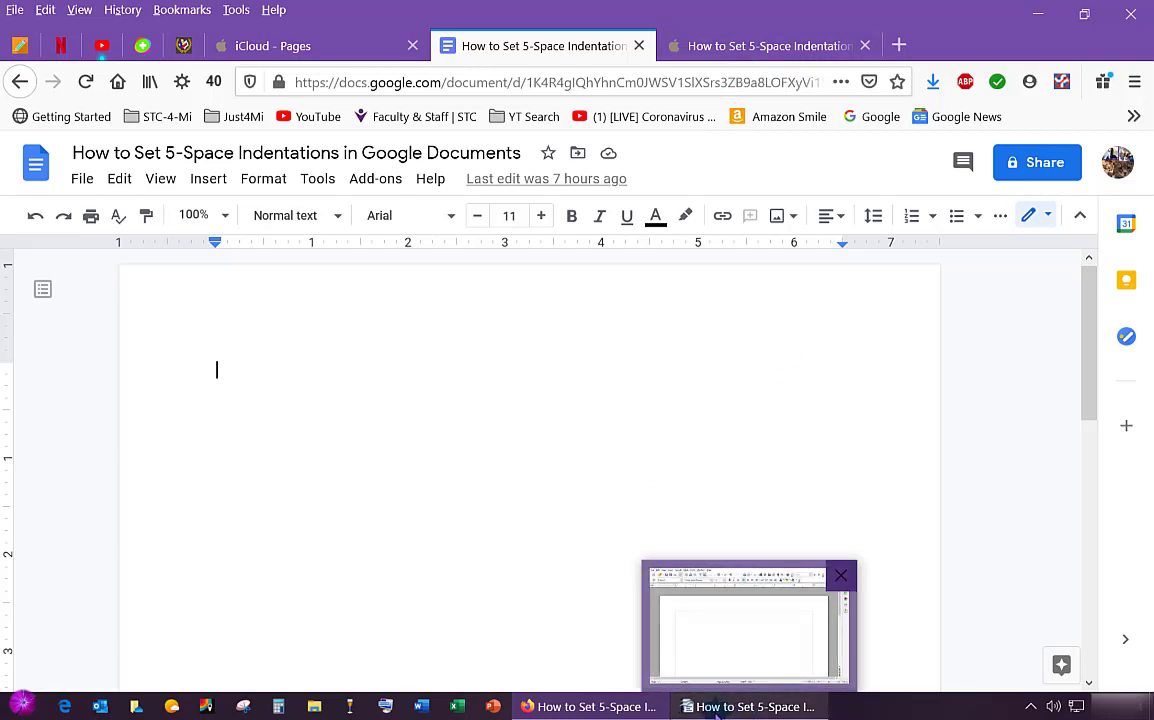
left_click(468, 446)
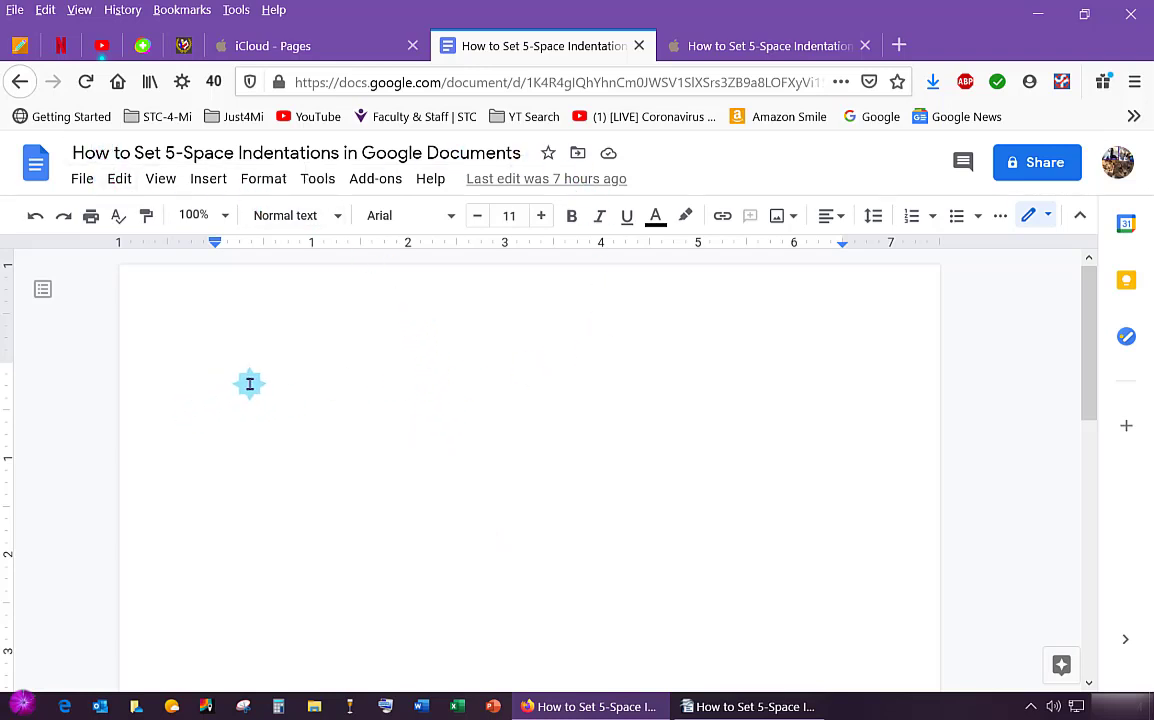
Step: Open Format > Align & indent > Indentation options for the empty paragraph
left_click(268, 186)
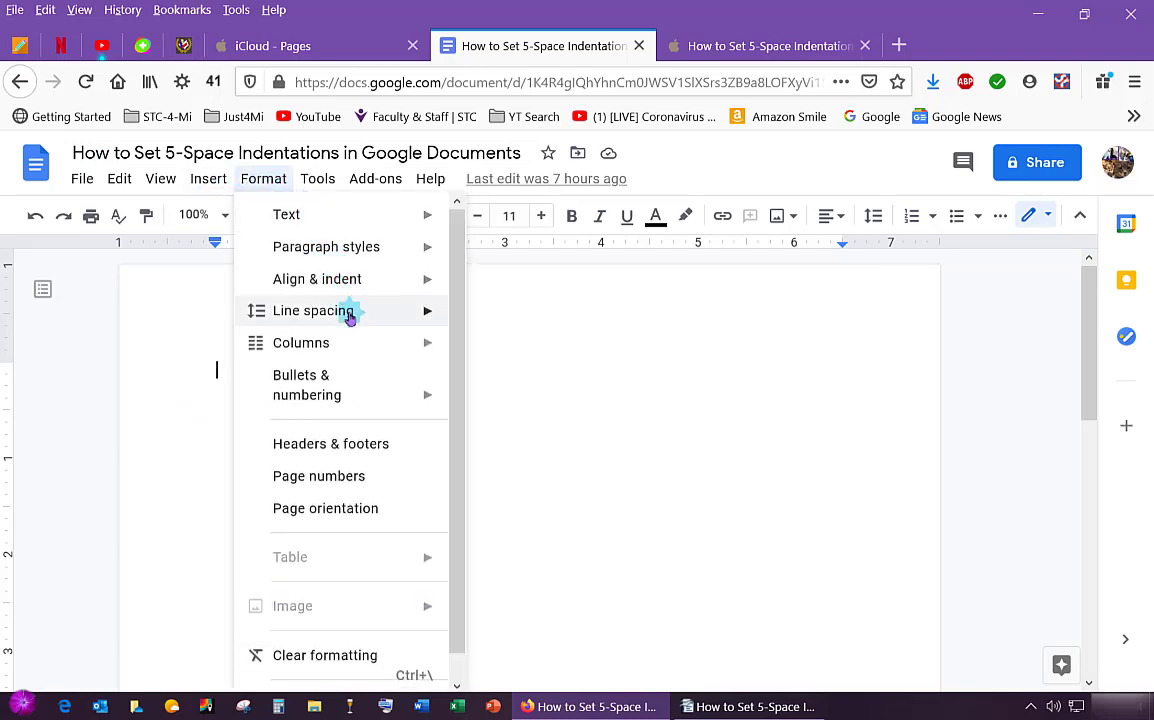
mouse_move(345, 285)
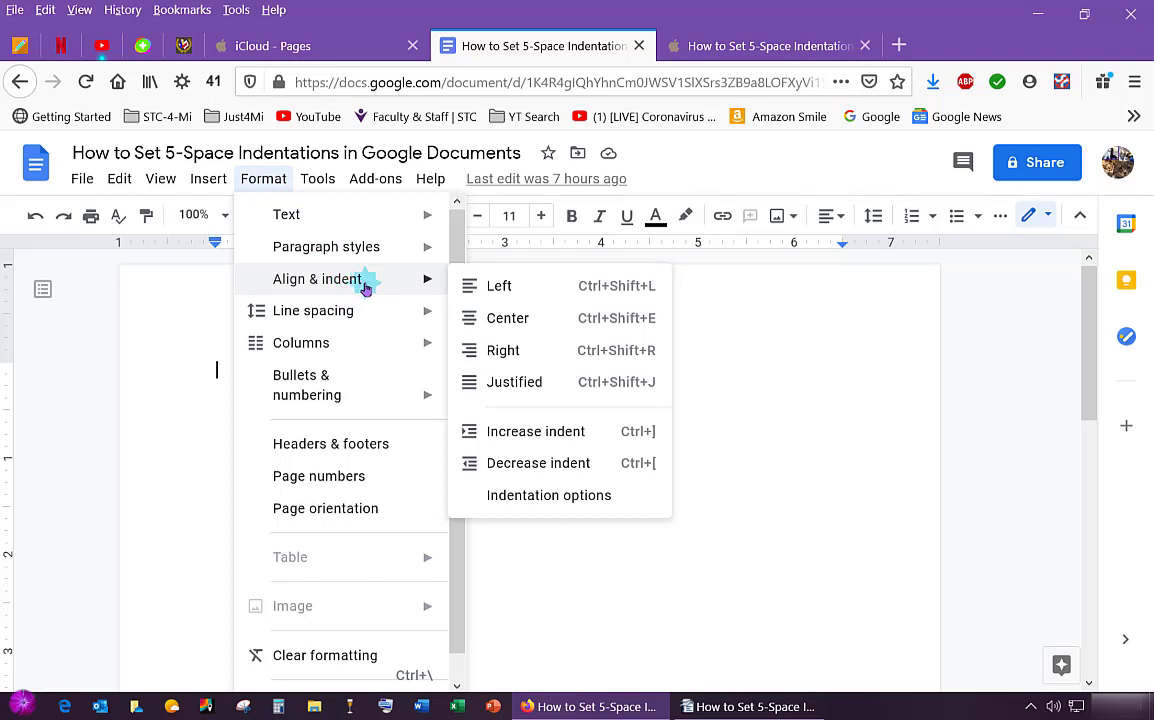
left_click(537, 505)
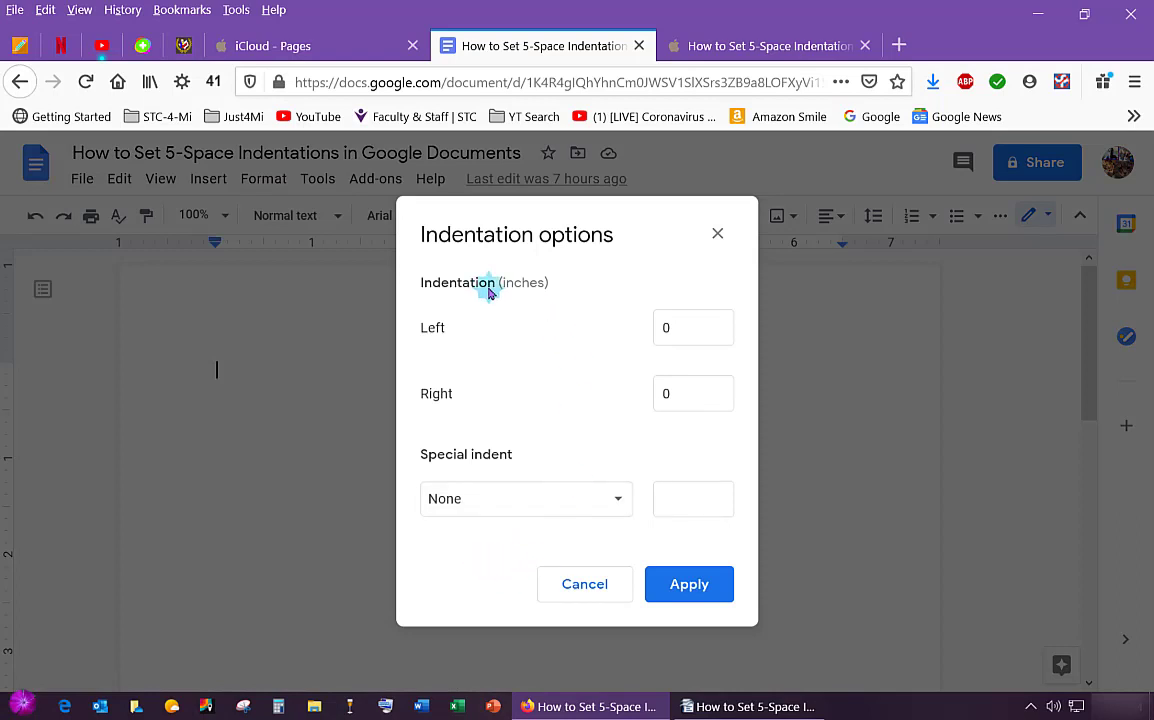
Step: Set the Special indent to First line with a 0.25-inch amount
left_click(619, 506)
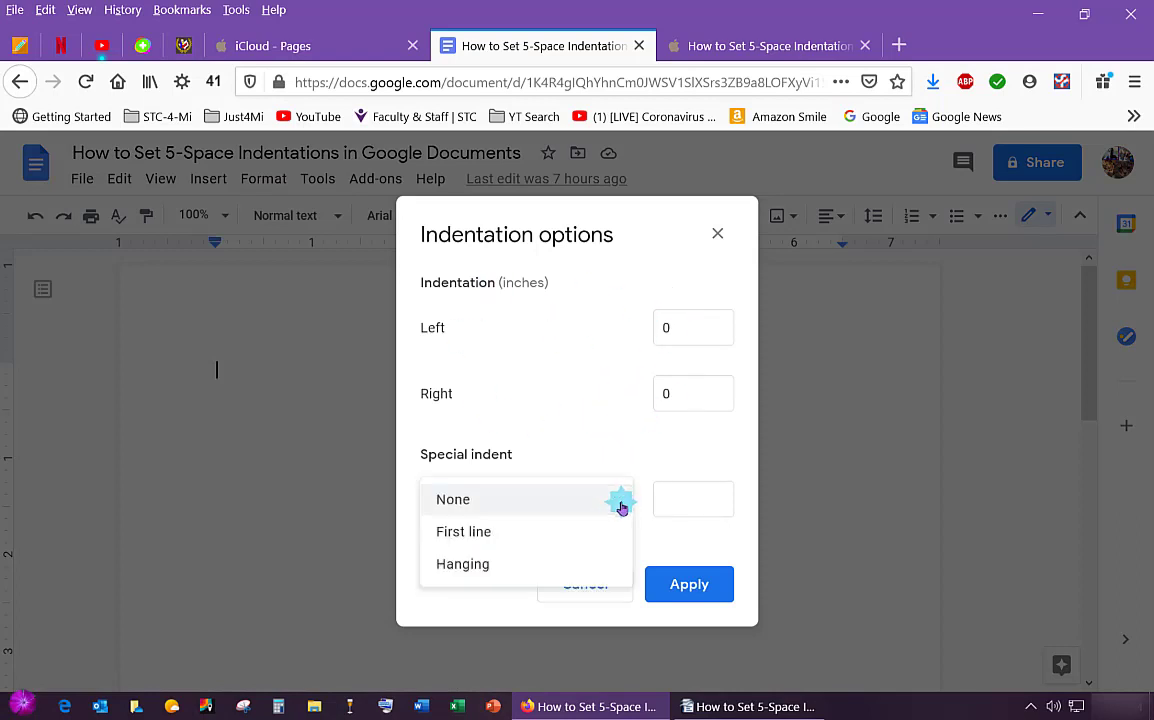
left_click(480, 534)
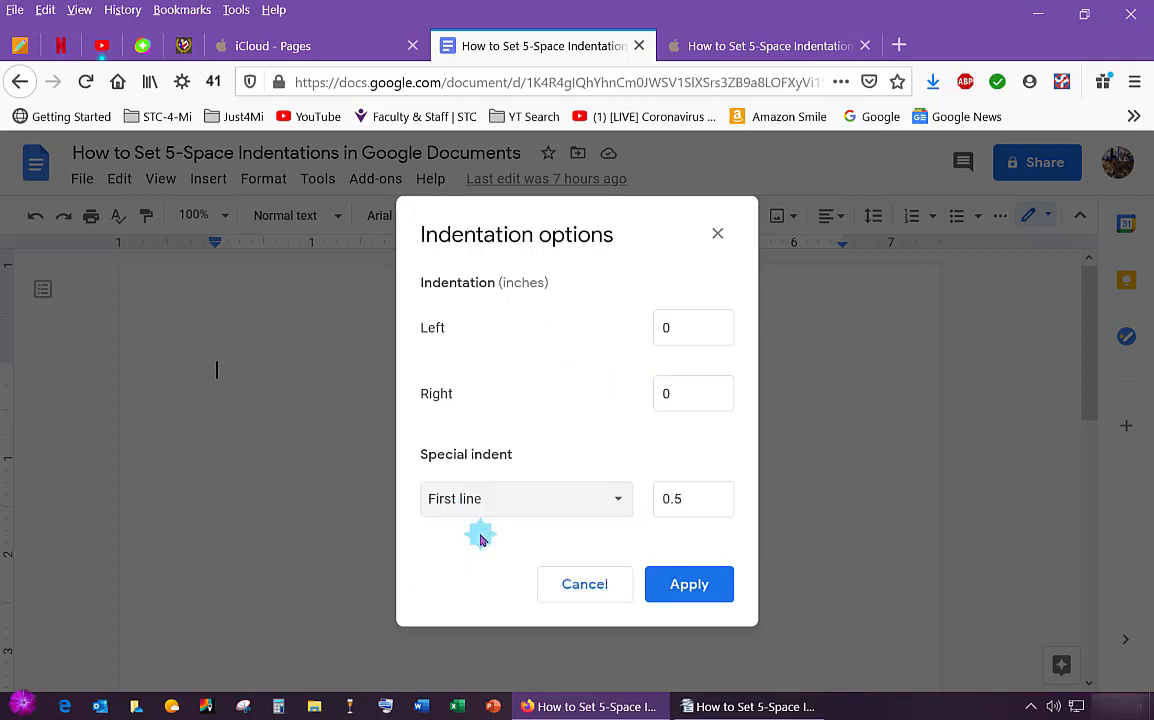
left_click(671, 506)
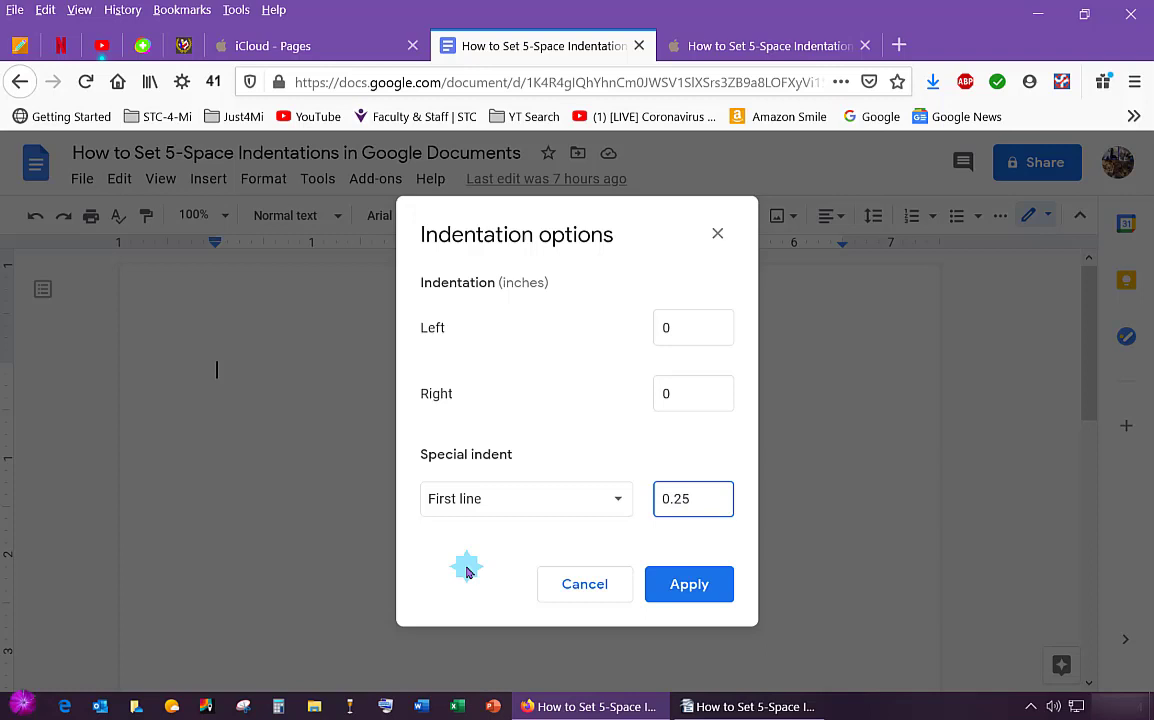
double_click(680, 498)
type("5")
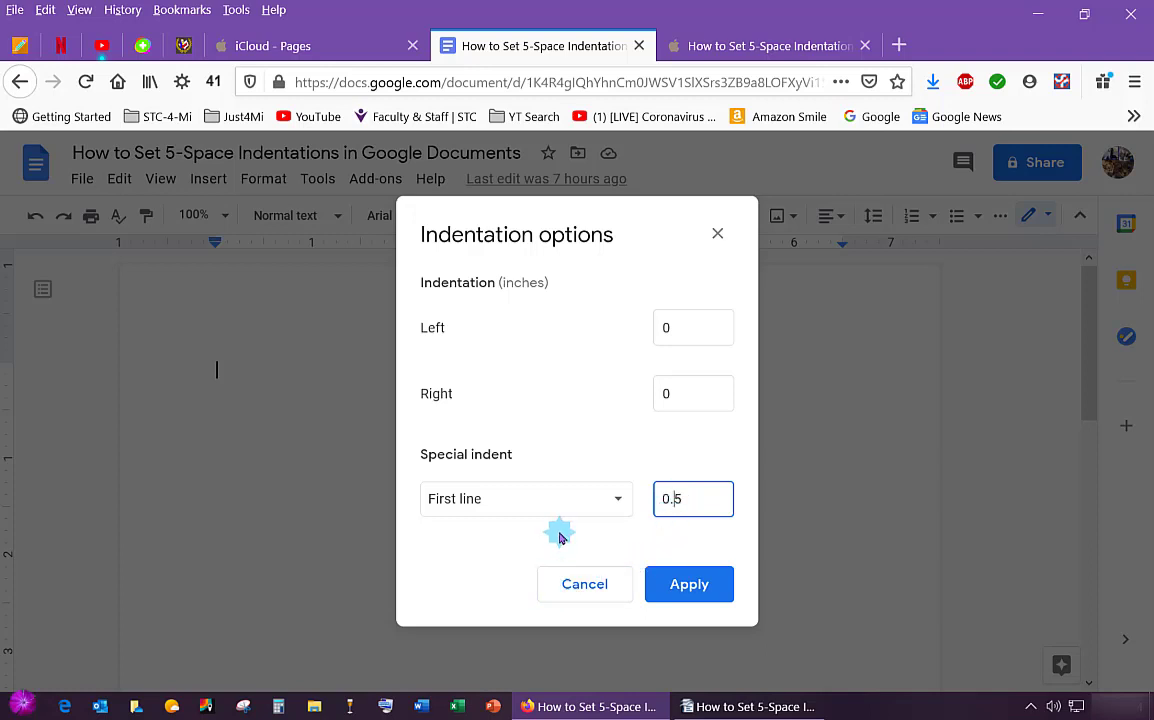
left_click(696, 500)
Step: Apply the 0.25-inch first-line indent and type 'Sally sells seashells down by the seashore. The quick brown fox…'
left_click(677, 600)
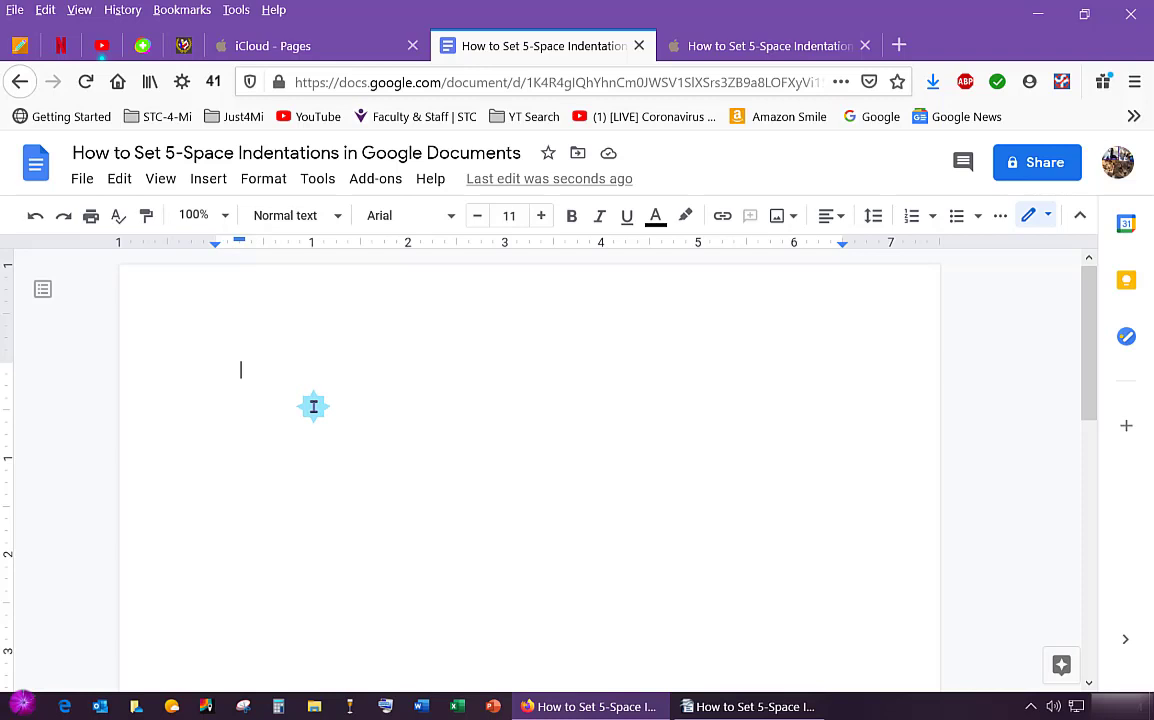
type("Sally s")
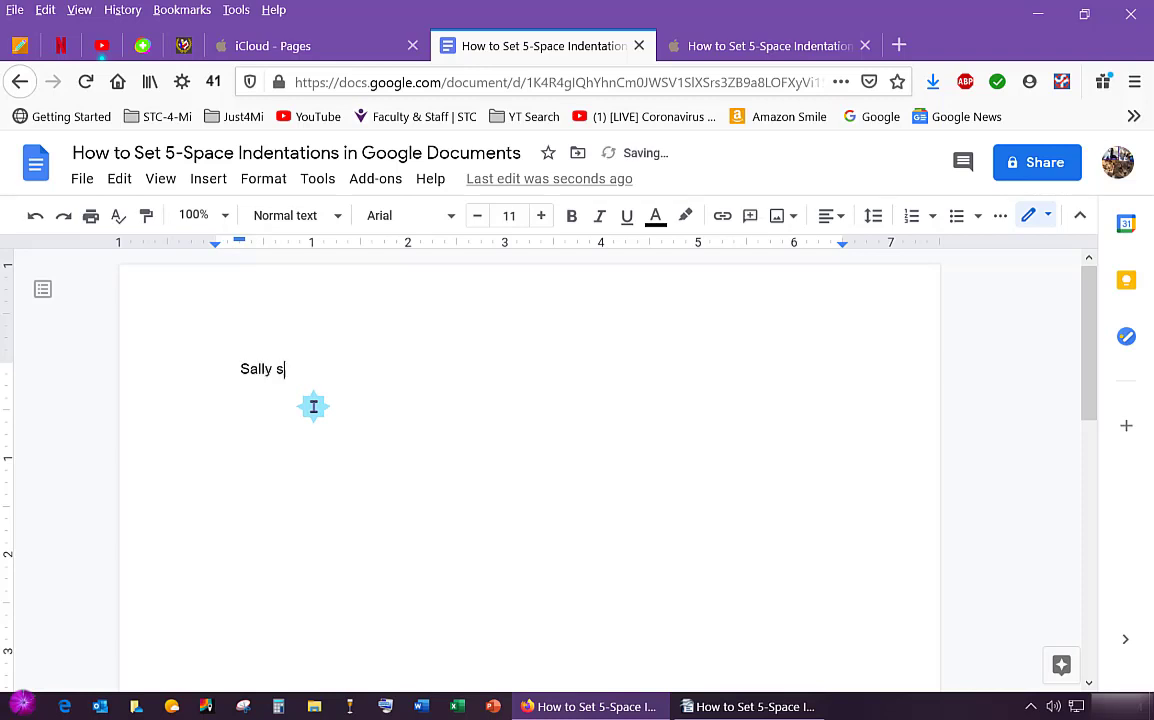
type("ells seashells ")
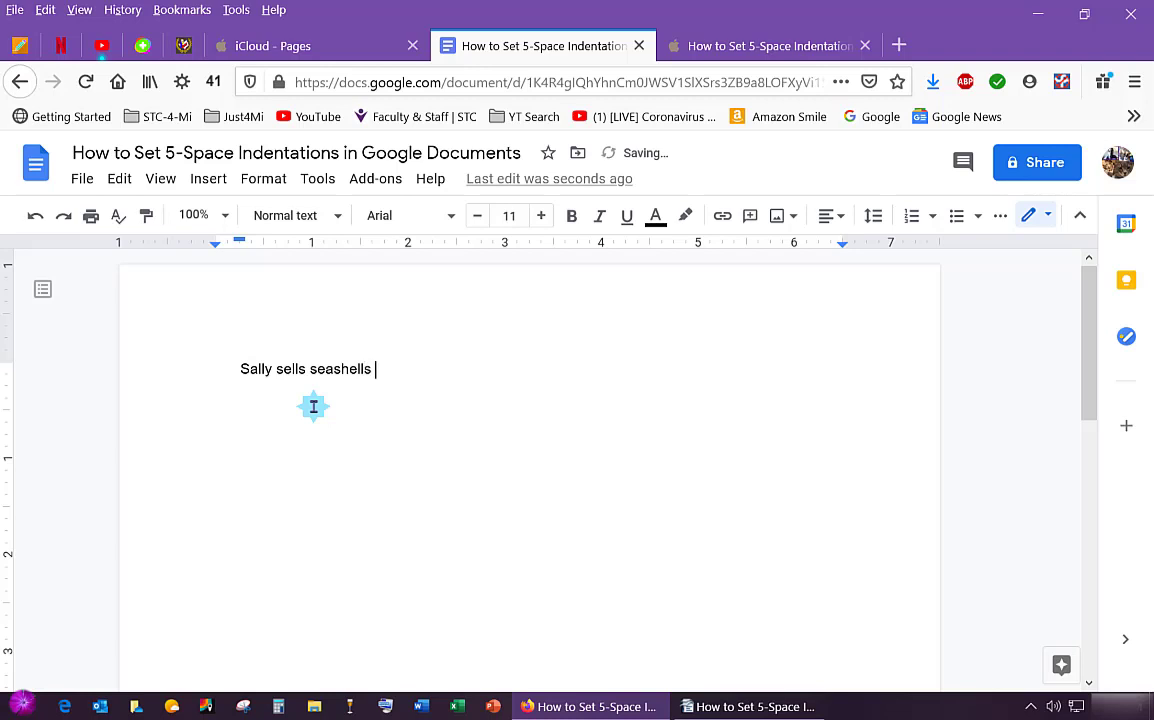
type("down by the seas")
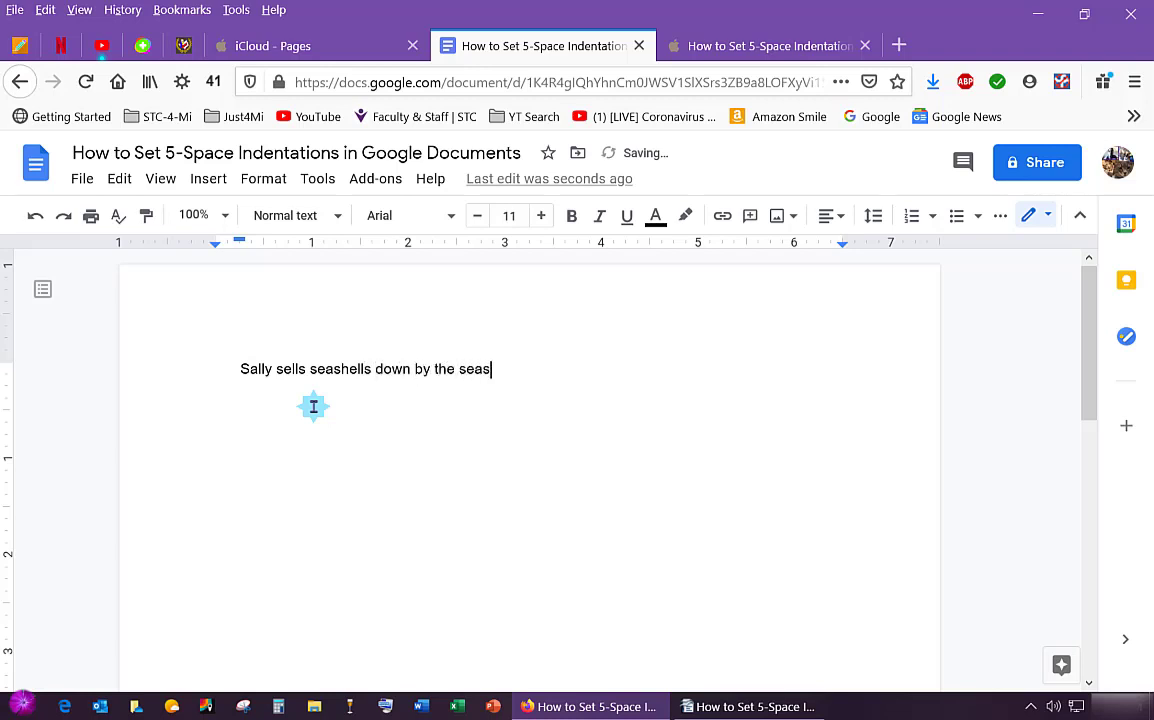
type("hore. The quick brown ")
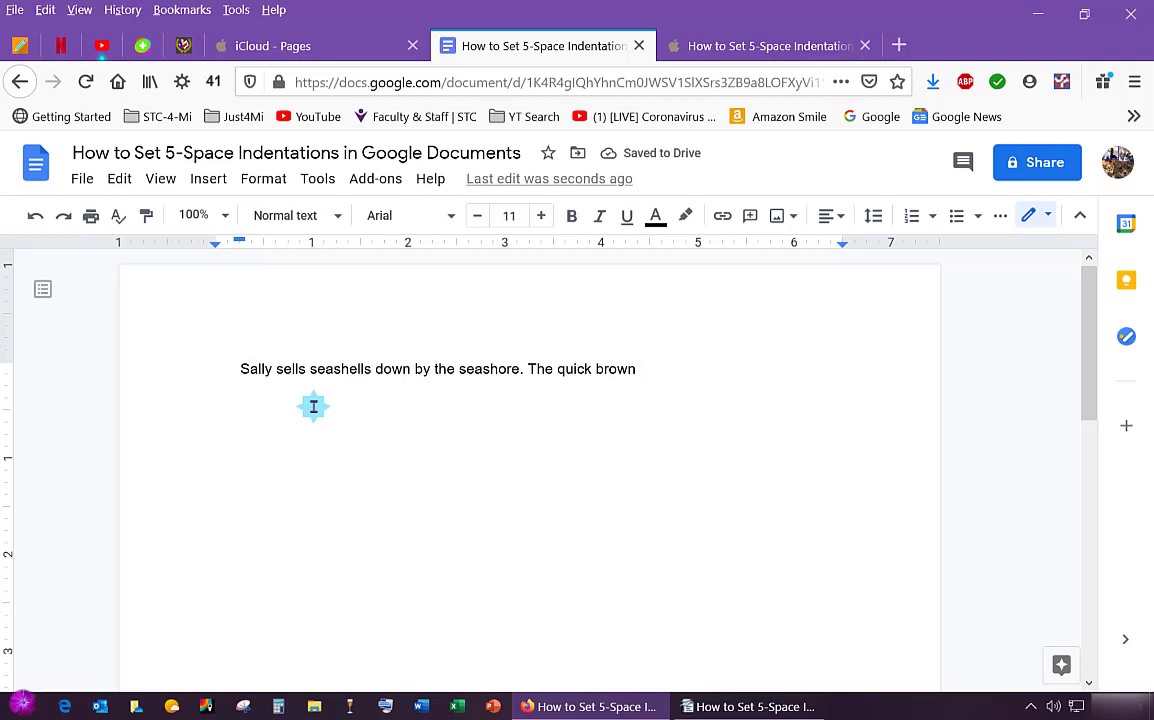
type("fox jum")
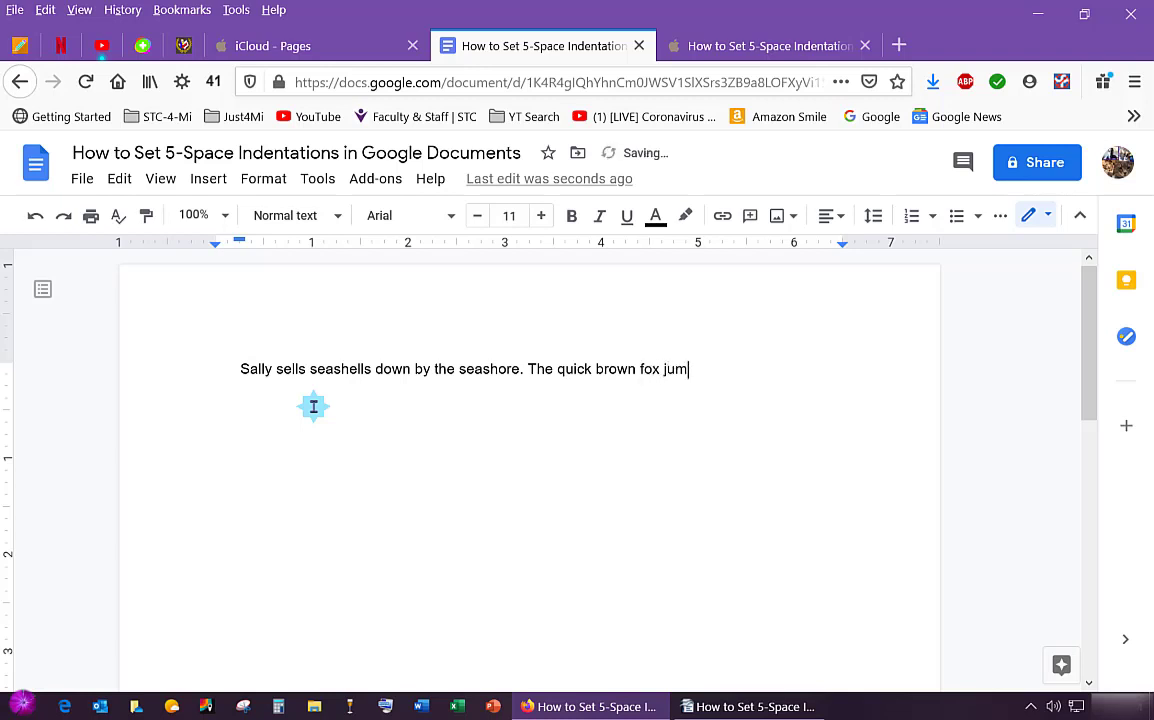
type("ps over the lazy dog.")
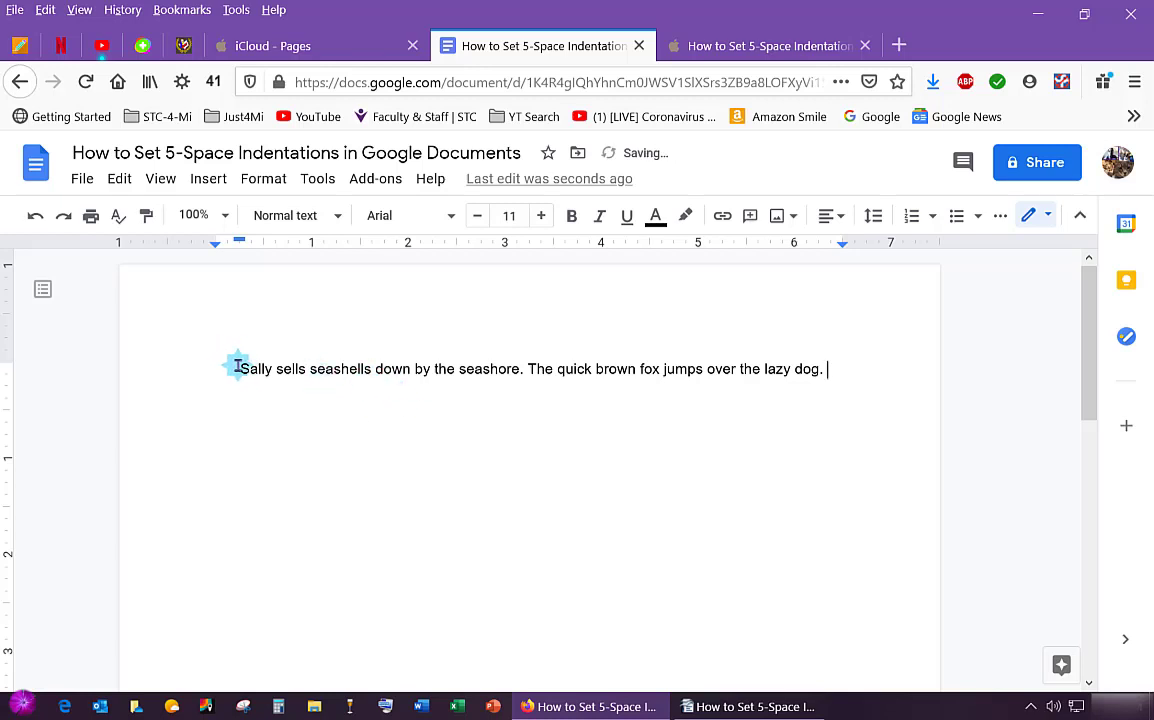
Step: Select the first sample sentence and paste a copy of it on a new line
left_click_drag(242, 368, 858, 368)
key("ctrl+c")
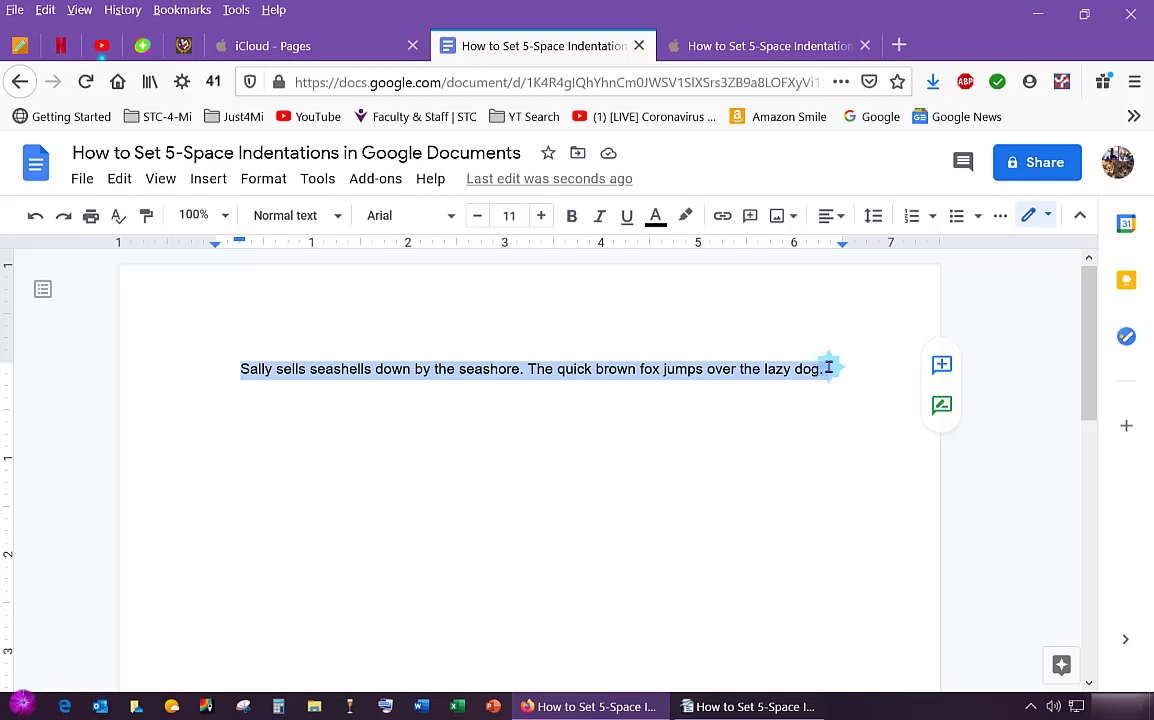
left_click(828, 367)
key("Return")
key("ctrl+v")
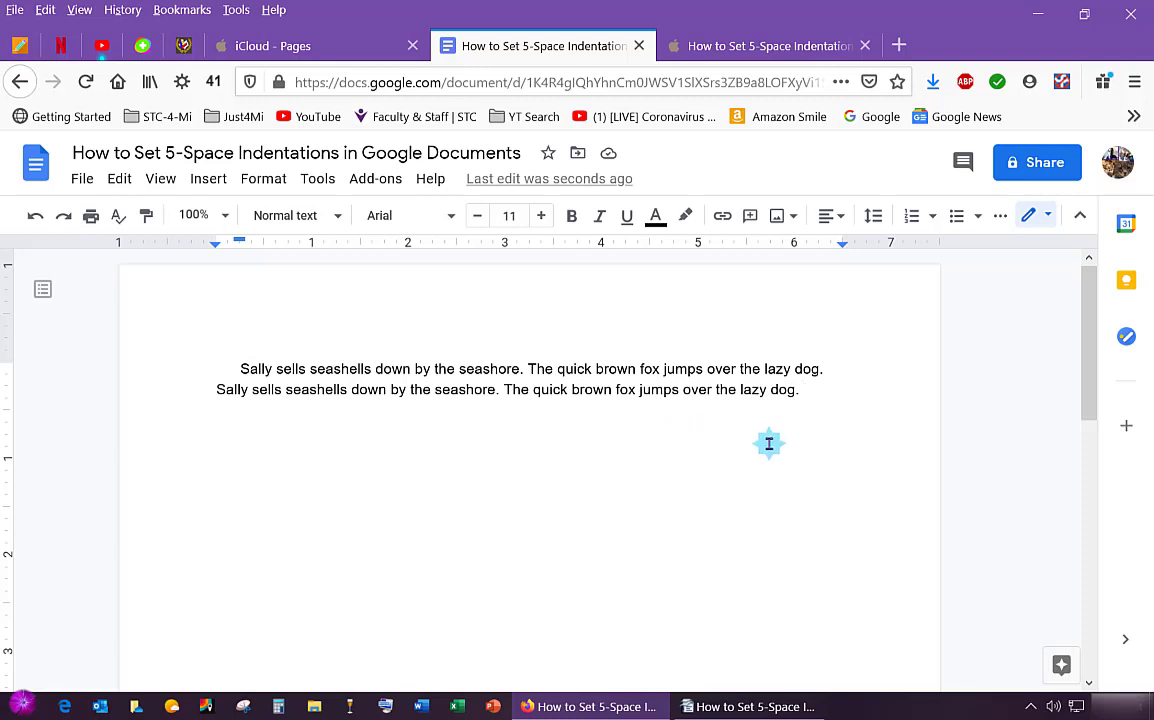
Step: Build a new indented paragraph from three pasted copies of the sentence, then begin another paragraph
key("Return")
key("ctrl+v")
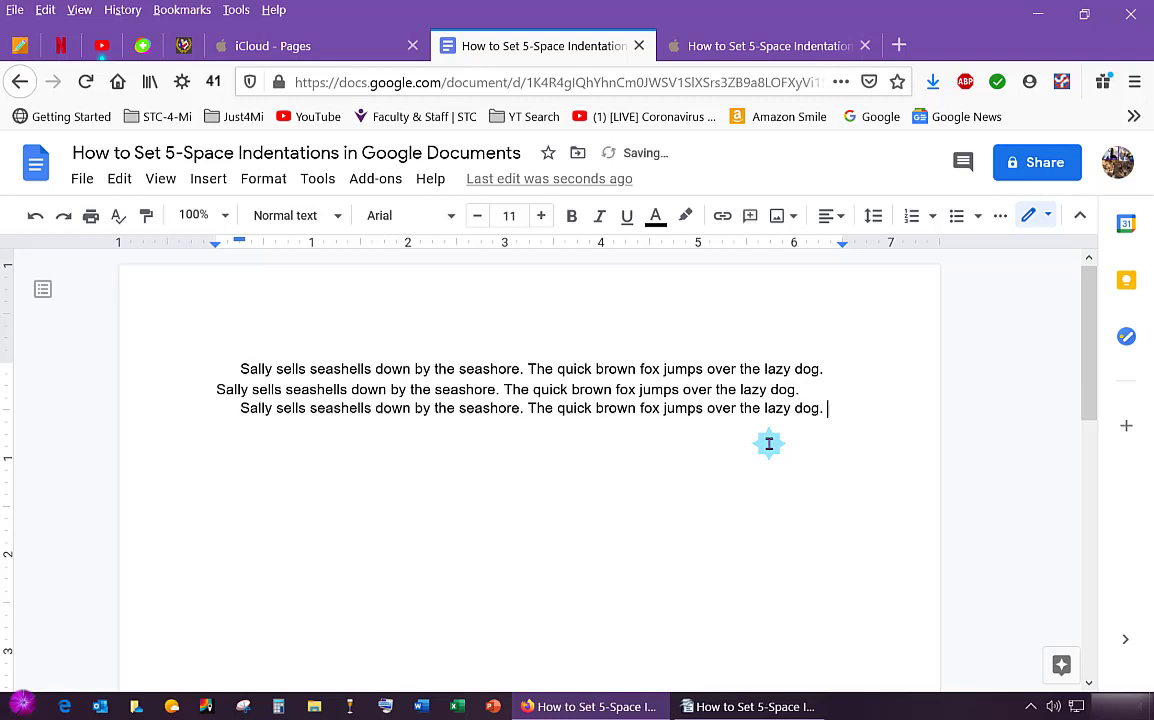
key("ctrl+v")
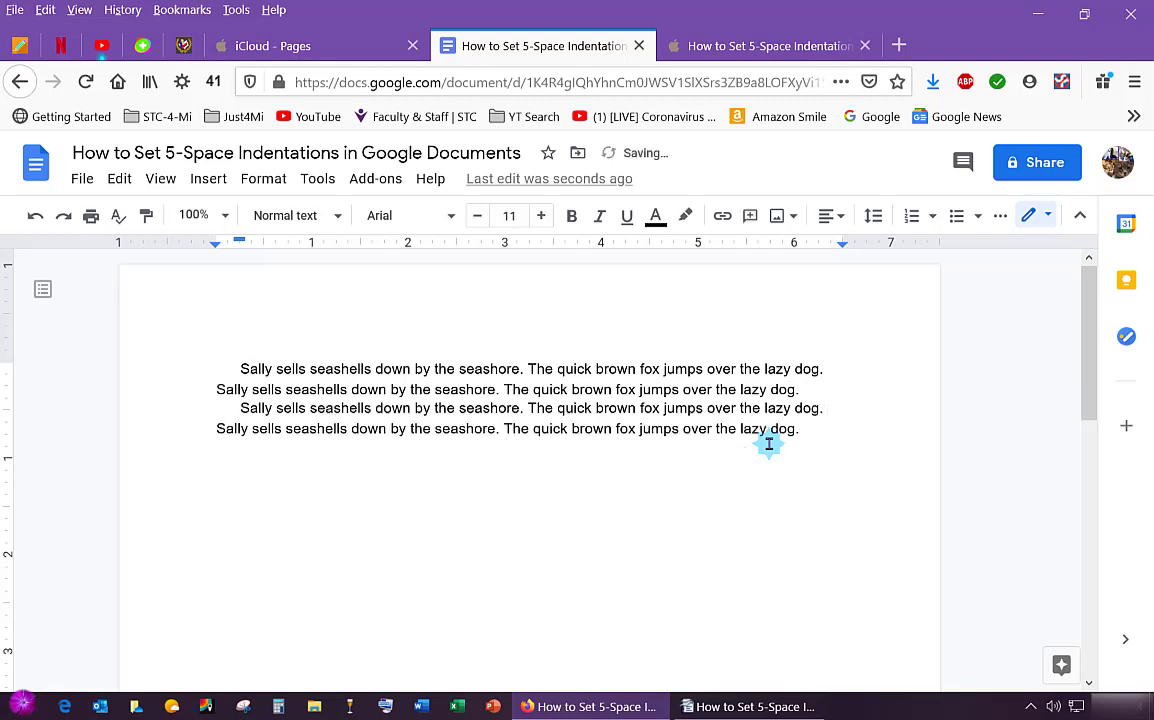
key("ctrl+v")
key("ctrl+v")
key("ctrl+v")
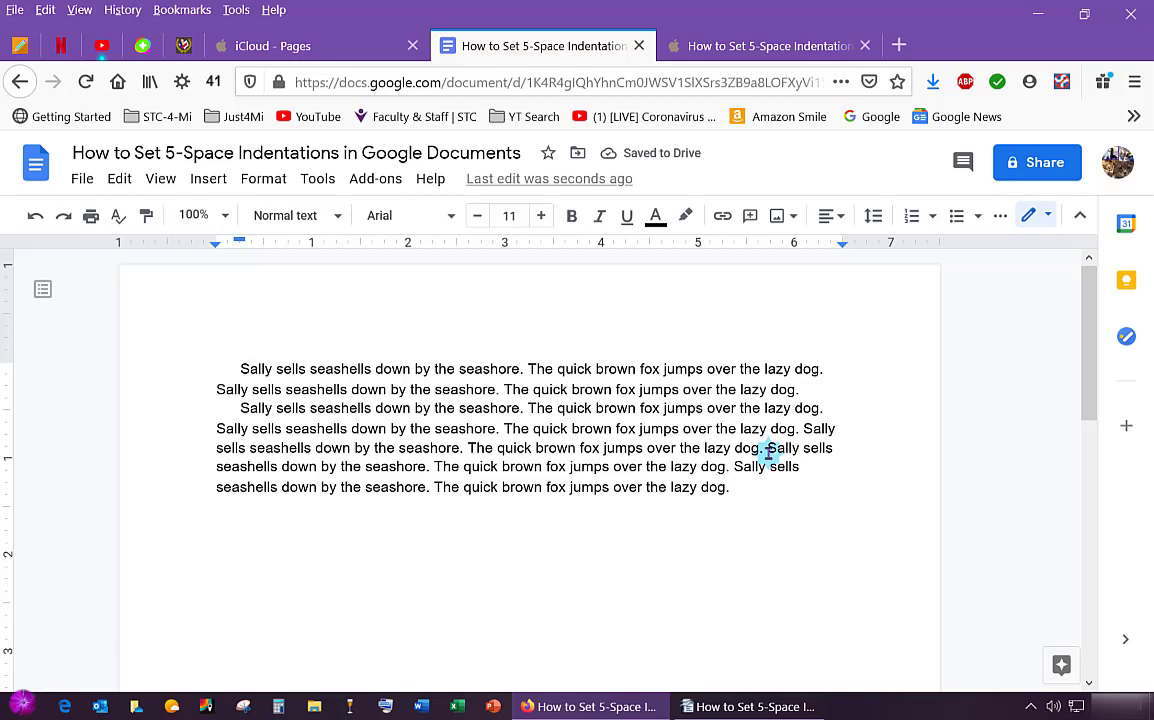
key("Return")
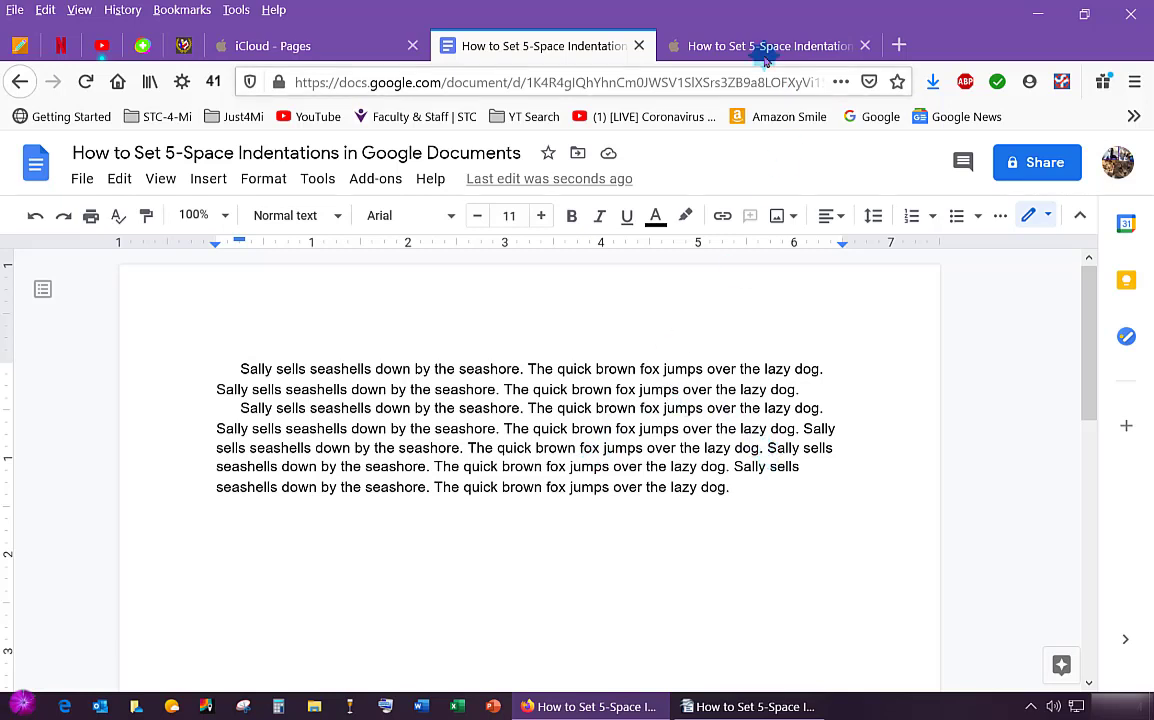
Step: Switch to the blank iCloud Pages document and show its Format > Layout indent settings
left_click(731, 48)
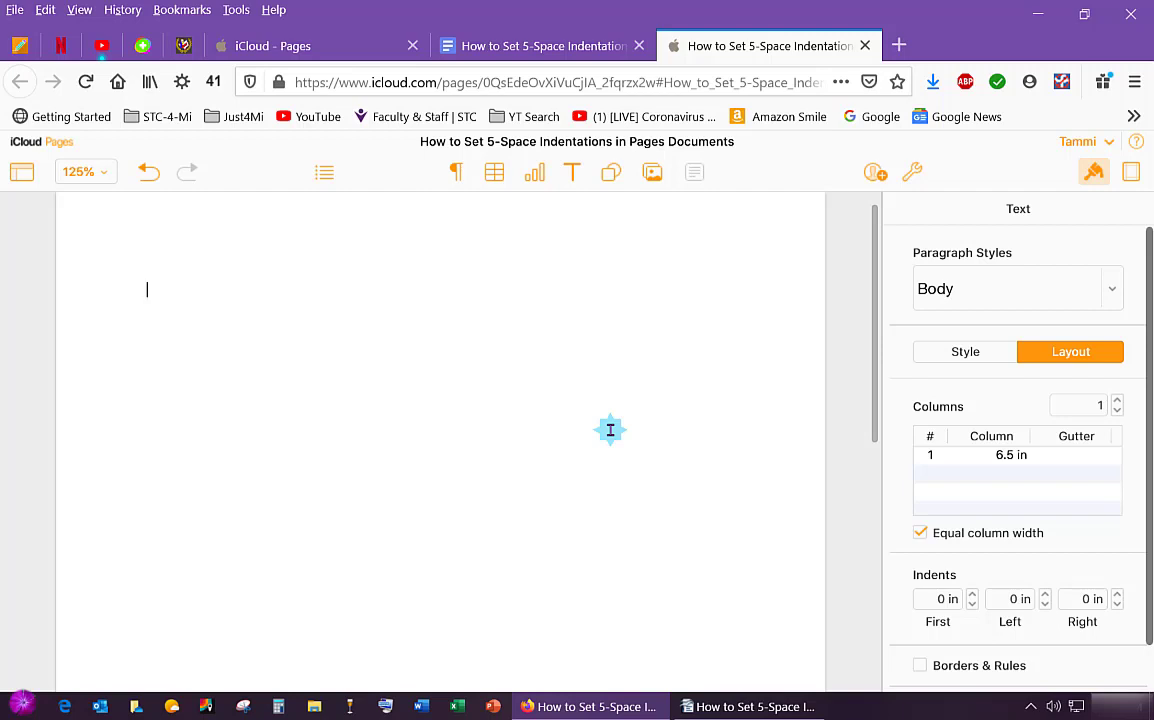
mouse_move(500, 263)
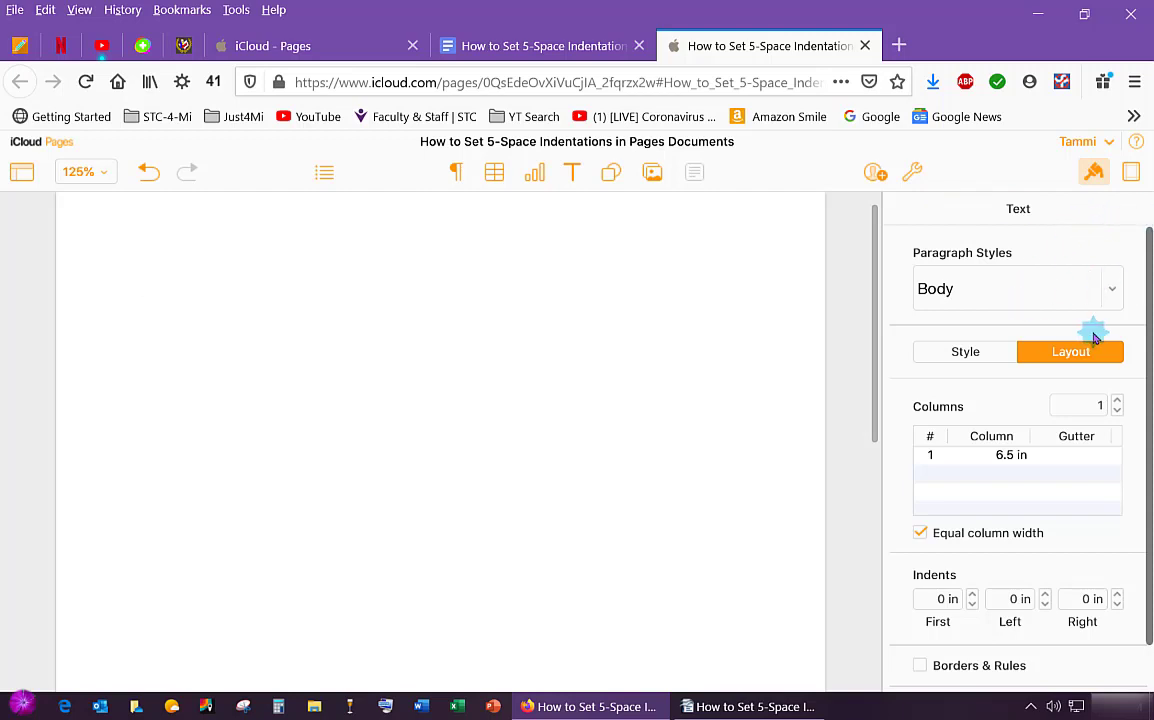
left_click(1133, 176)
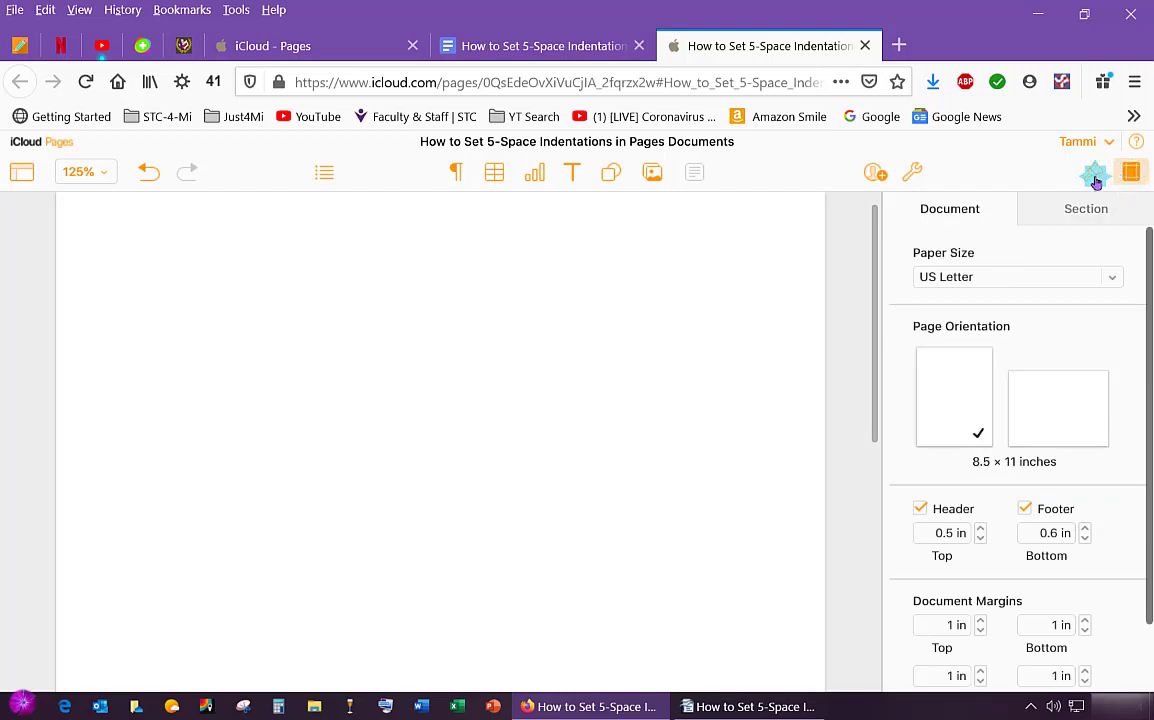
left_click(1094, 176)
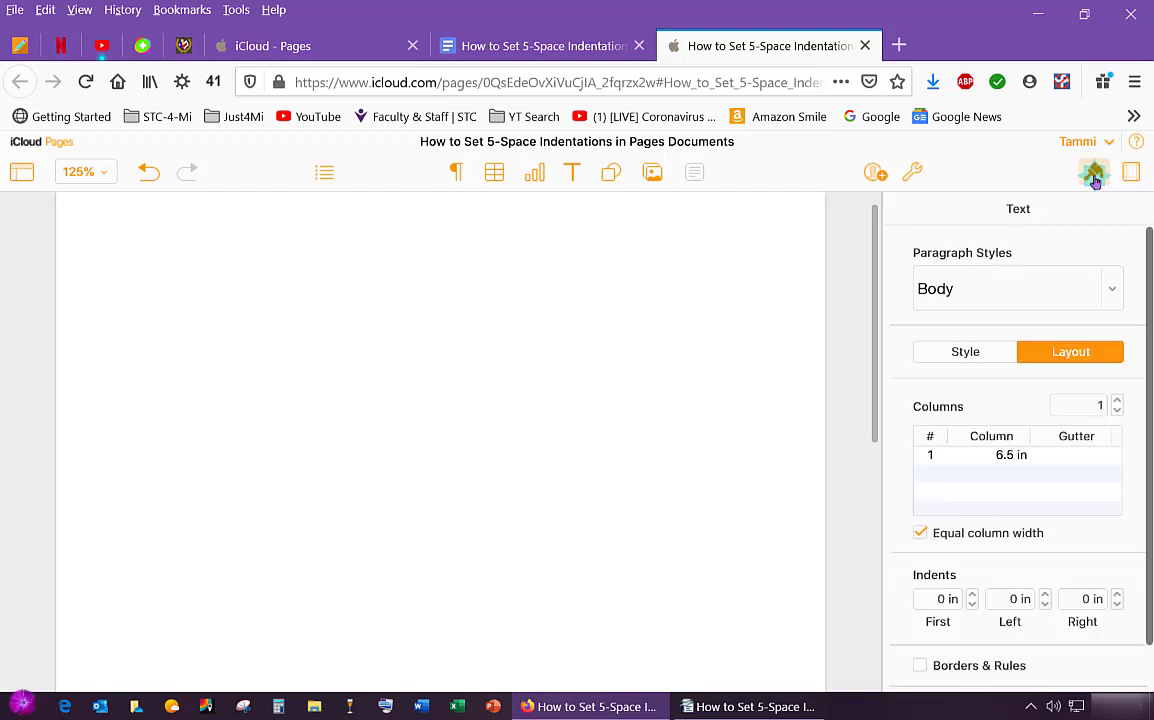
Step: Raise the First indent to 0.25 in, paste the sample sentence twice and begin a new paragraph
left_click(971, 595)
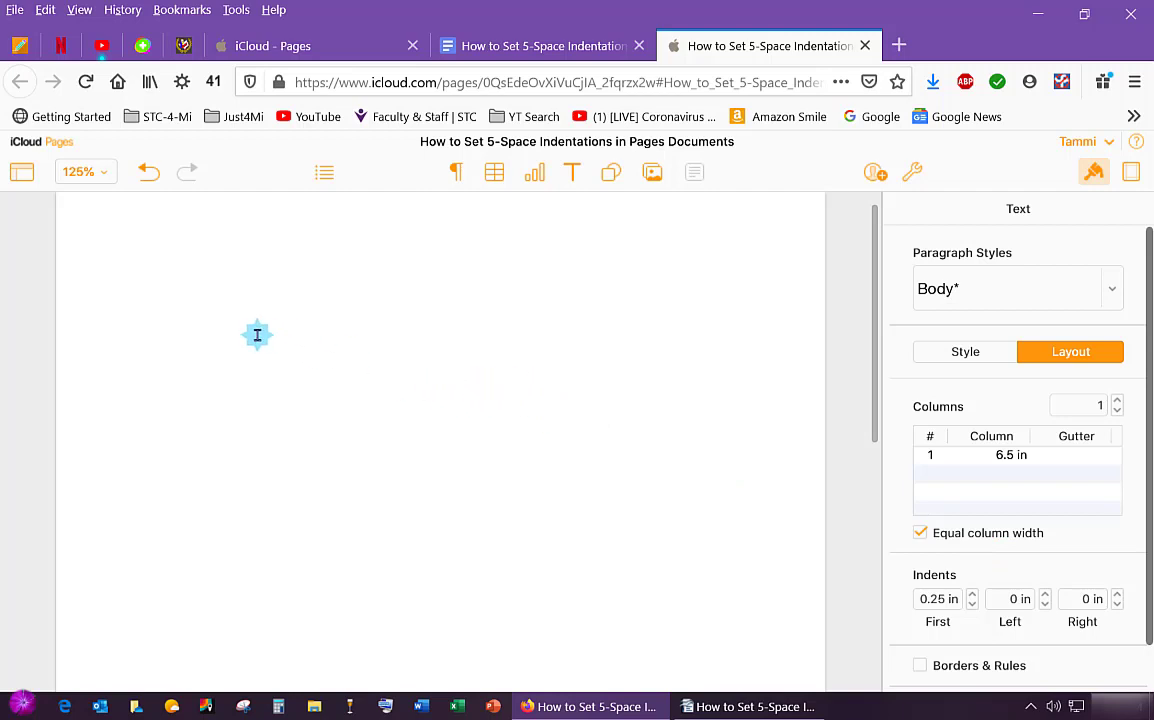
key("ctrl+v")
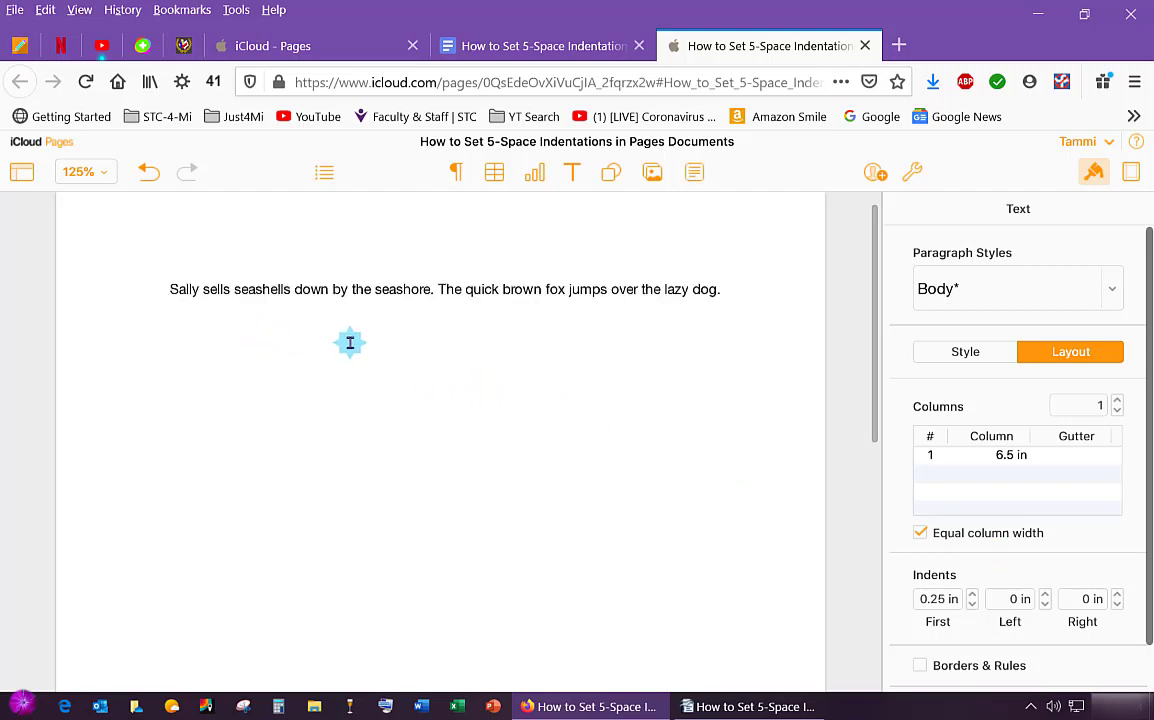
key("ctrl+v")
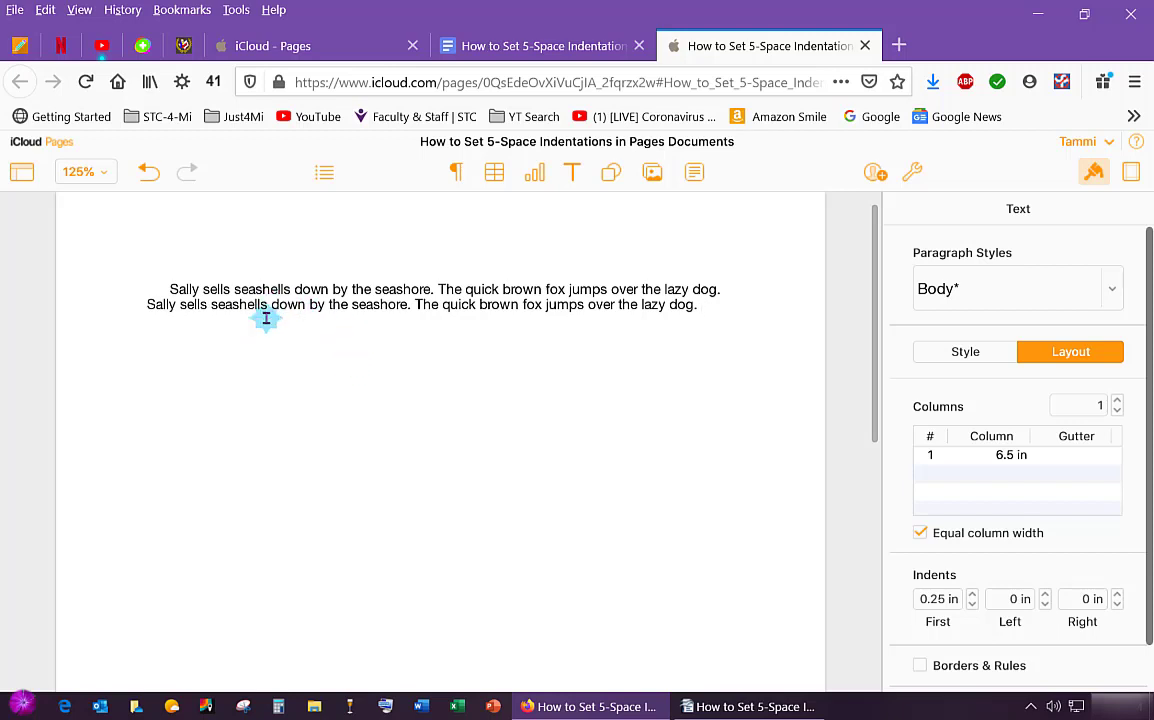
key("Return")
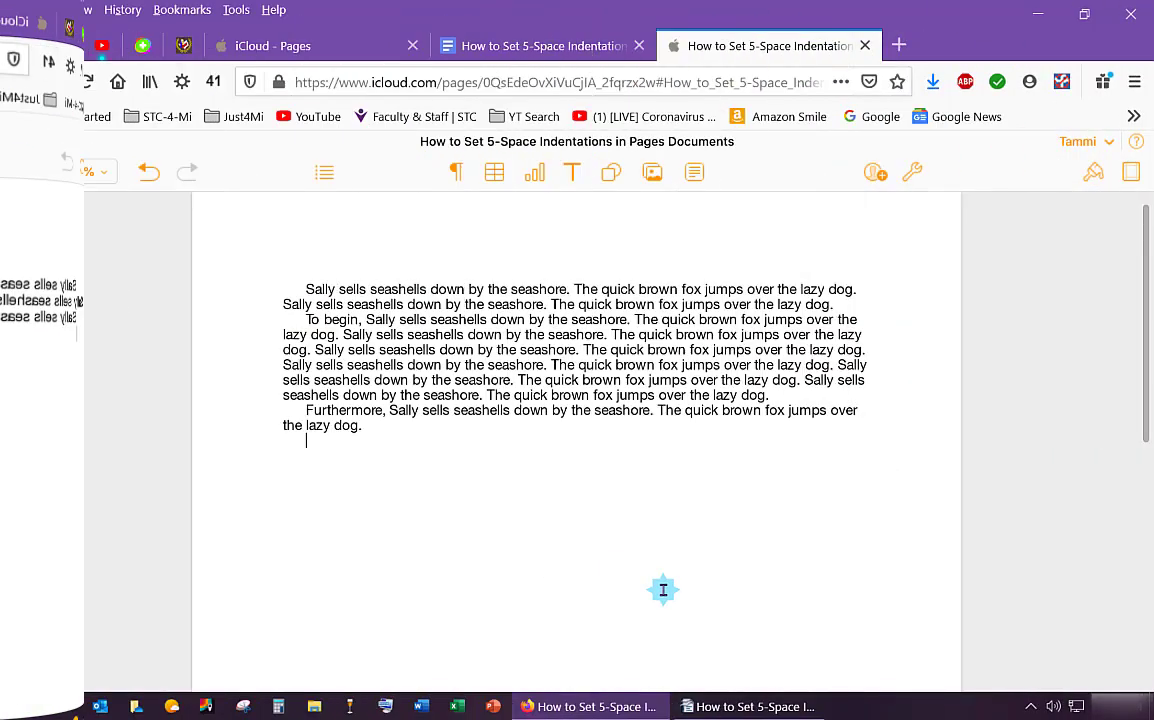
Step: Switch to OpenOffice Writer and open Format > Paragraph for the blank document
left_click(751, 706)
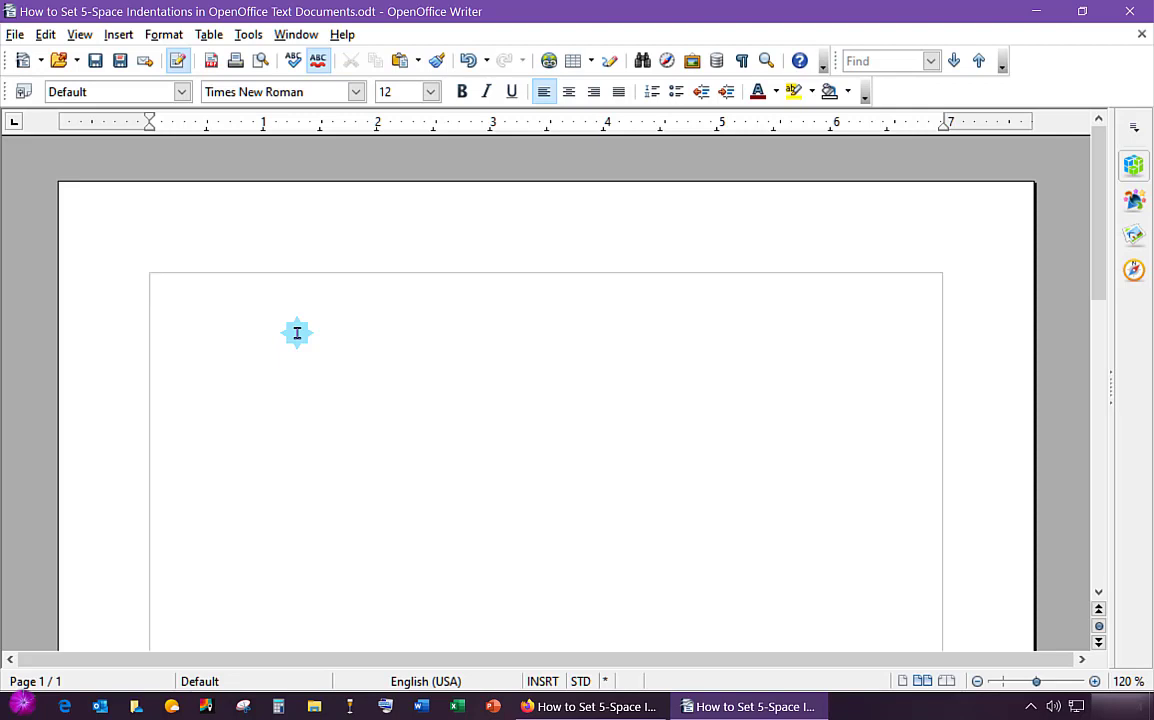
left_click(161, 36)
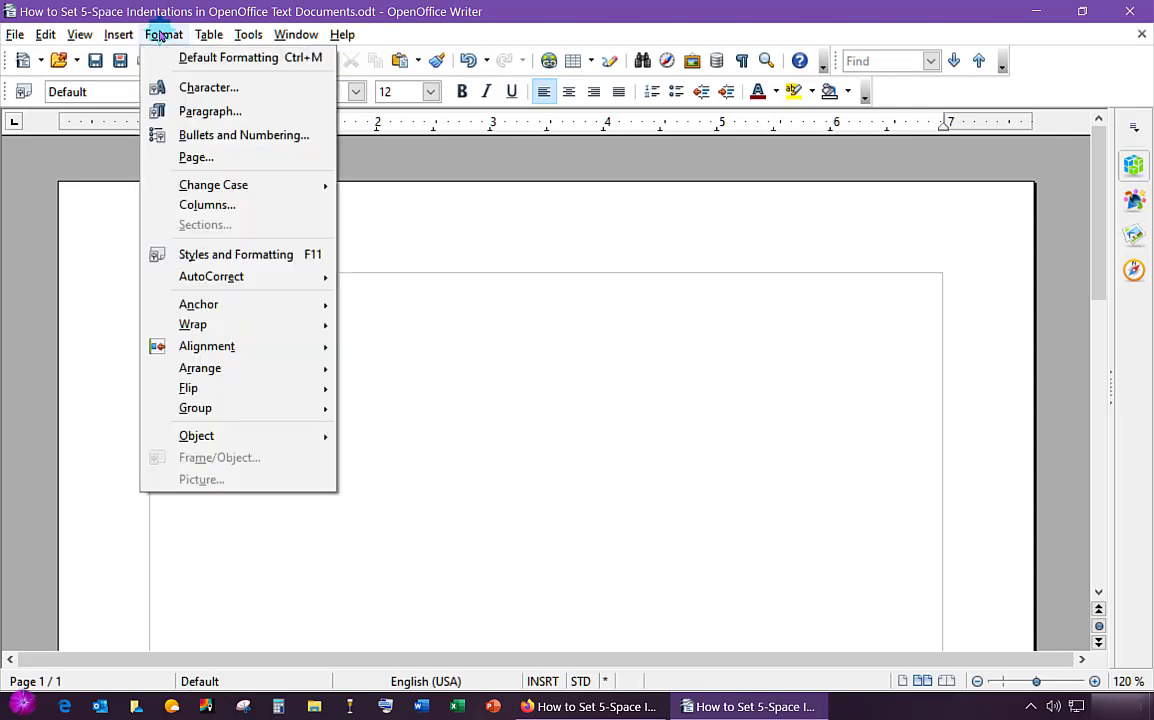
left_click(218, 116)
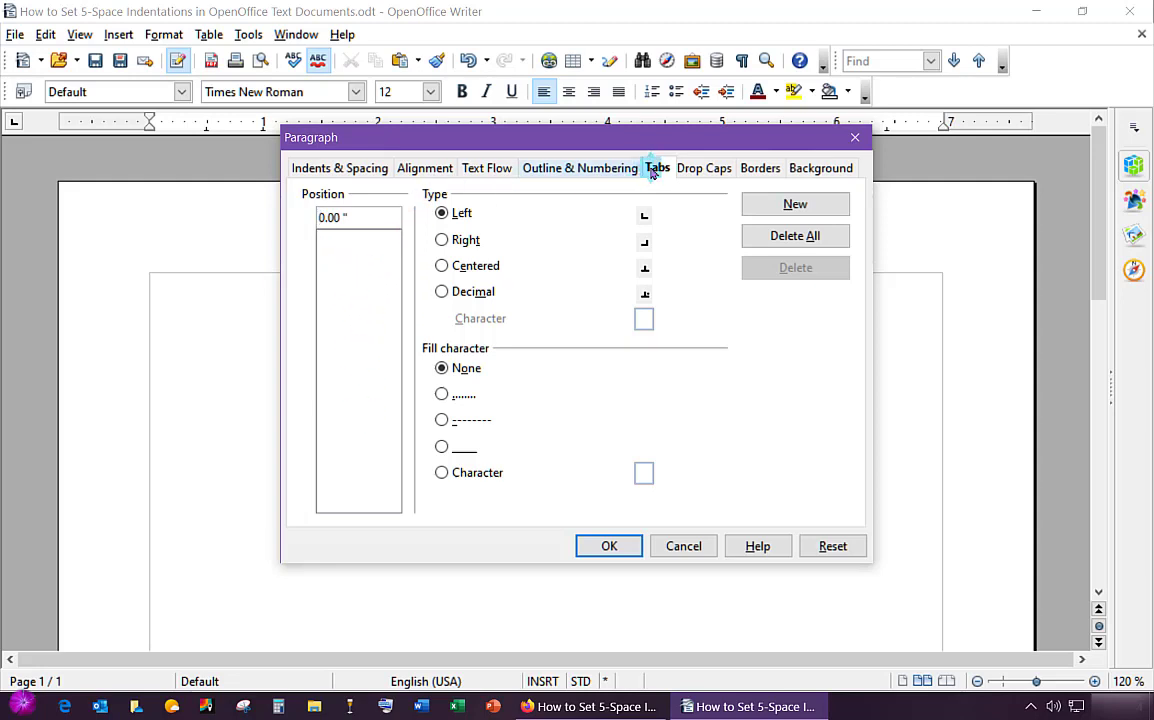
Step: Change the tab stop position to 0.25" and confirm the Paragraph dialog
double_click(333, 217)
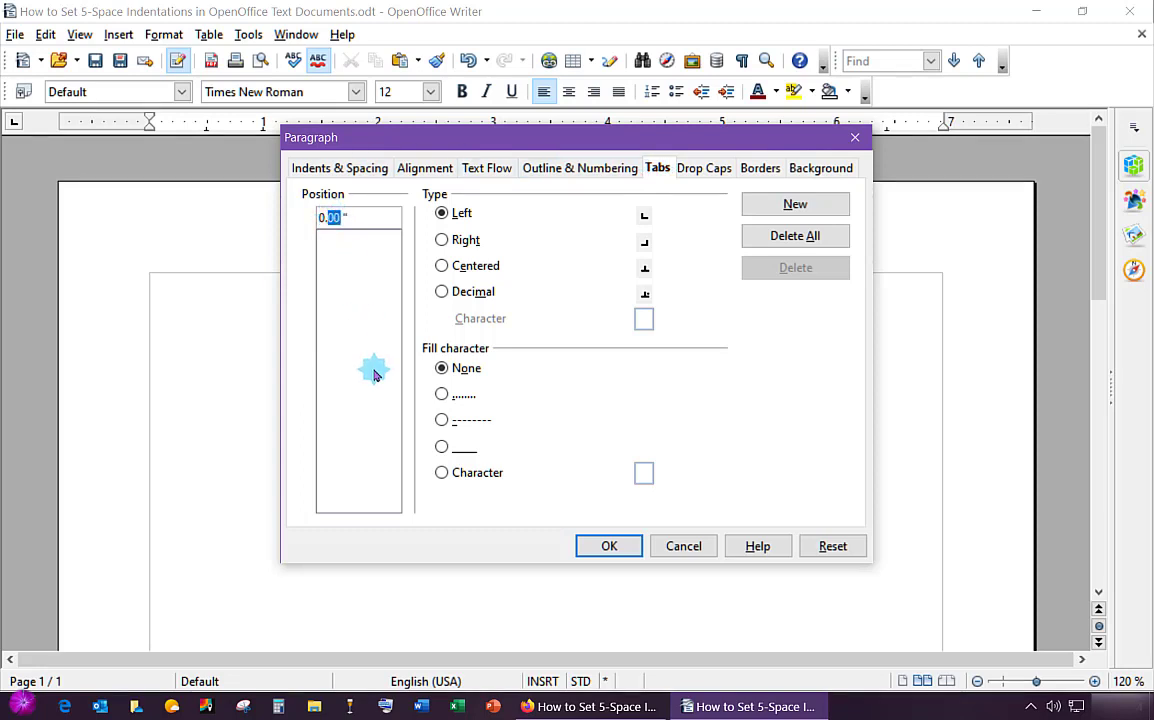
type("25")
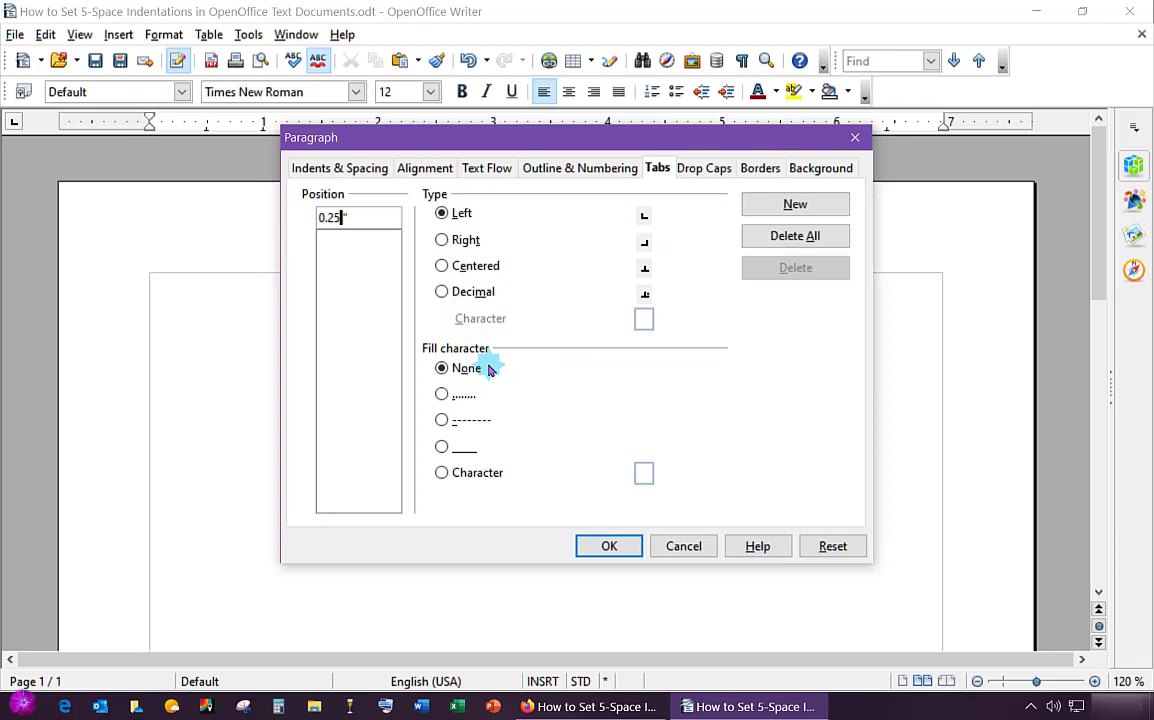
left_click(609, 546)
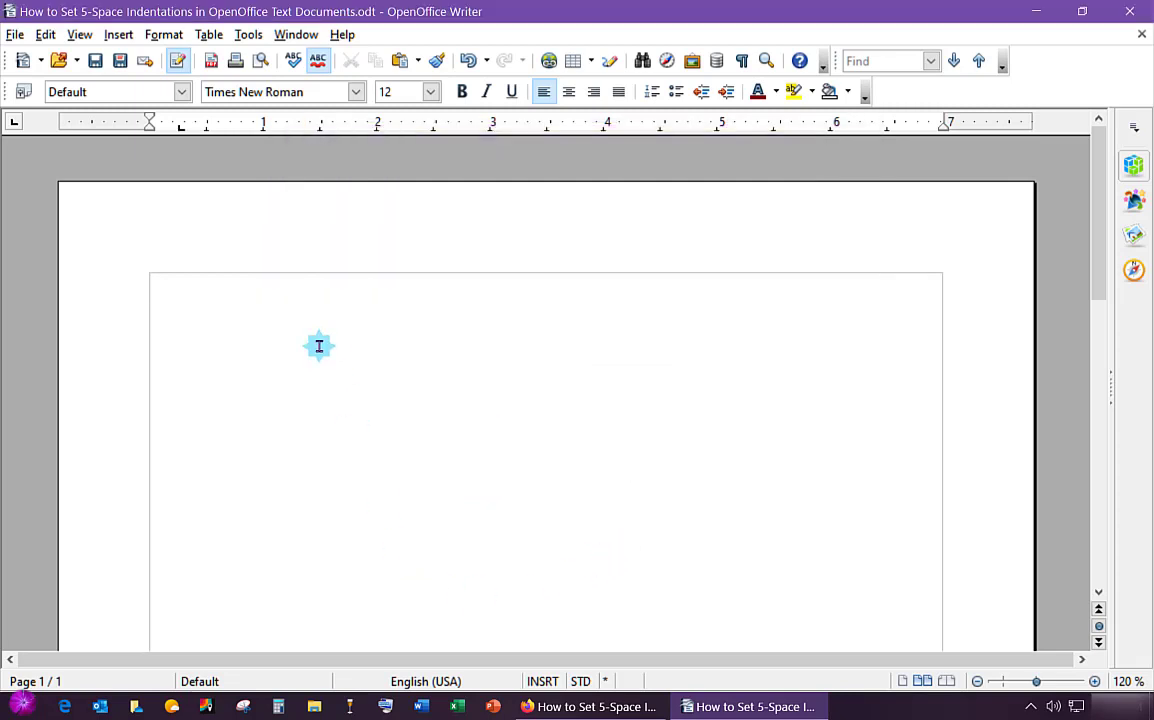
Step: Tab-indent the first line, paste the sample sentences three times, then start a new line
key("Tab")
type("Sally sells seashells down by the seashore. The quick brown fox jumps over the lazy dog.")
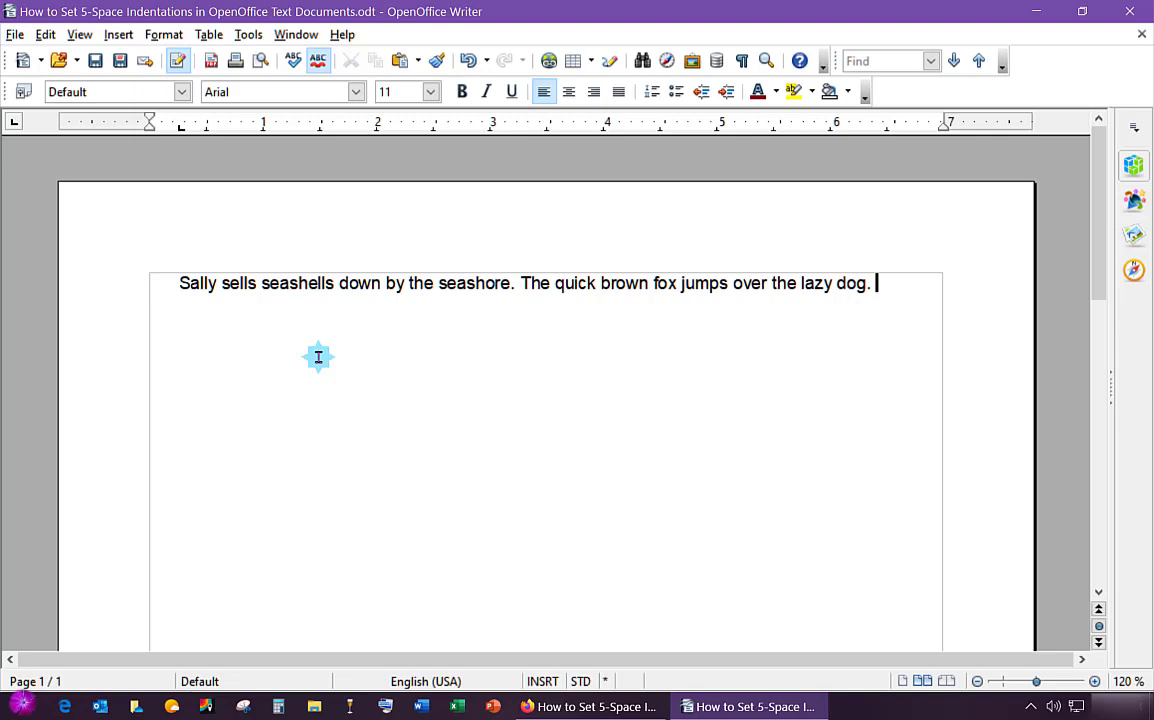
type("Sally sells seashells down by the seashore. The quick brown fox jumps over the lazy dog.")
type("Sally sells seashells down by the seashore. The quick brown fox jumps over the lazy dog.")
type("Sally sells seashells down by the seashore. The quick brown fox jumps over the lazy dog.")
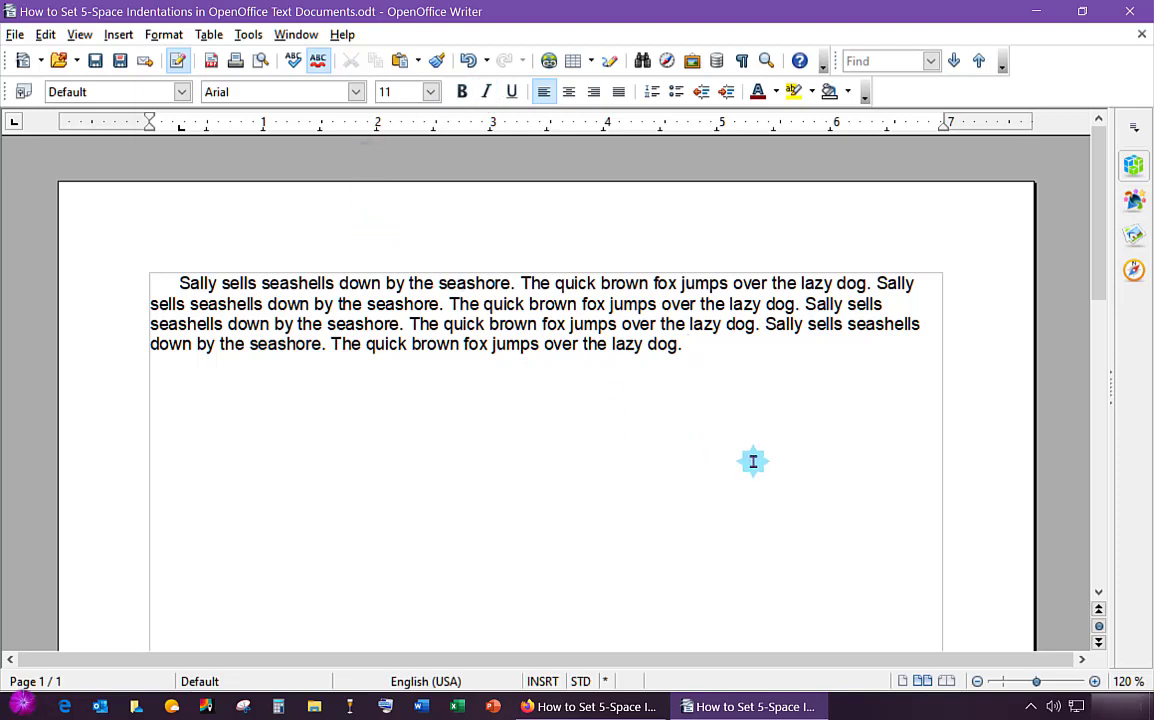
type("Sally sells seashells down by the seashore. The quick brown fox jumps over the lazy dog.")
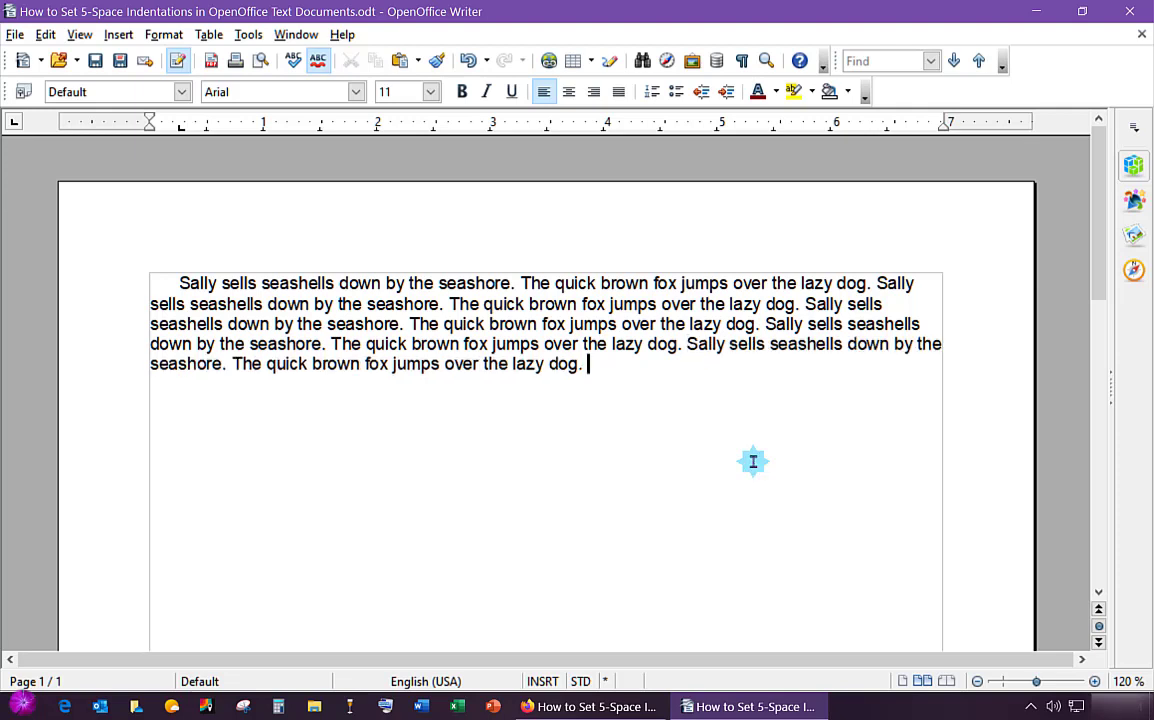
key("Return")
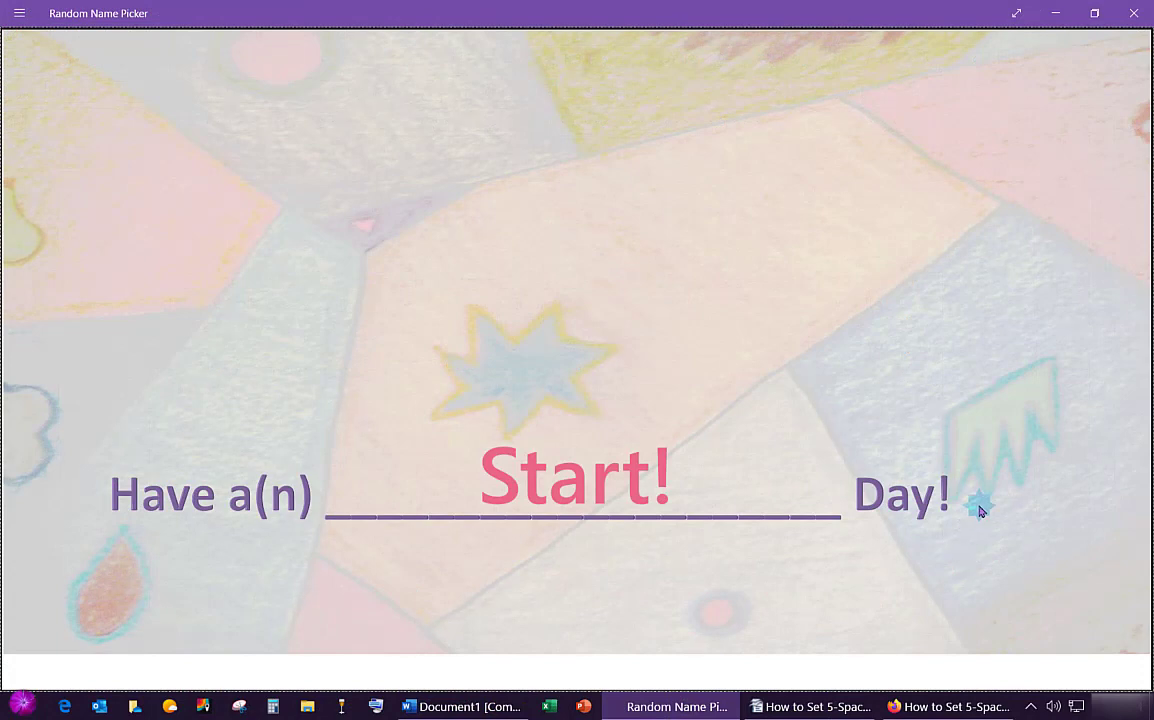
Step: Run the Random Name Picker draw, landing on 'Extraordinary' to complete 'Have a(n) Extraordinary Day!'
left_click(512, 455)
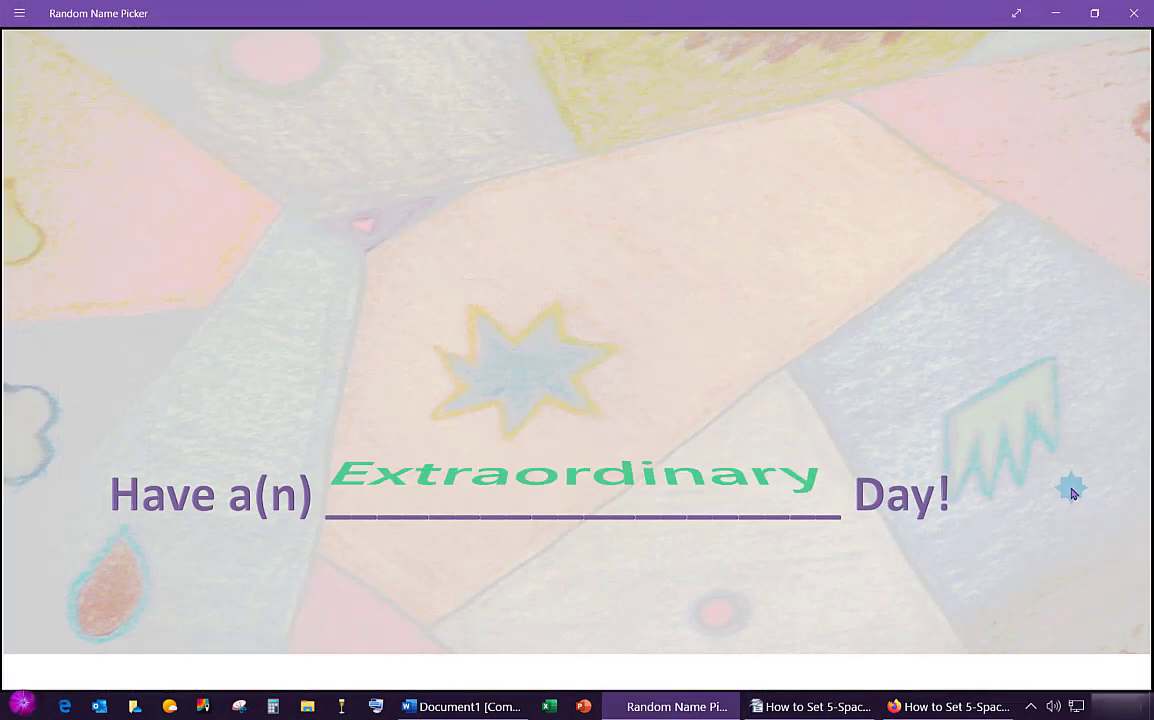